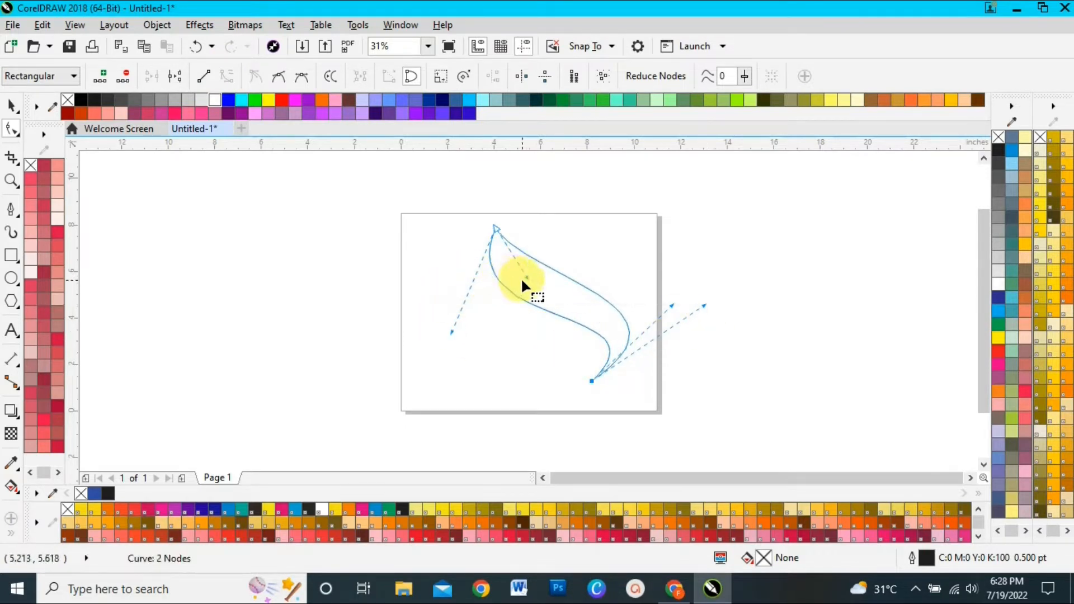
Reshape the leaf outline's lower-left edge by adjusting its curve handles at the upper and lower tips
left_click_drag(523, 274, 445, 344)
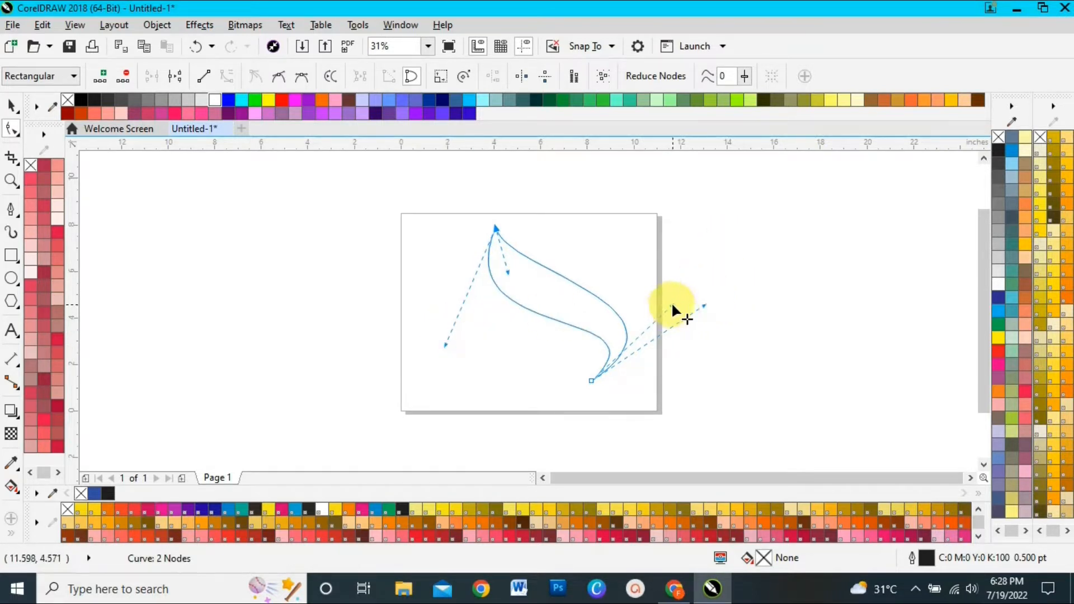
left_click_drag(671, 307, 657, 314)
left_click_drag(505, 267, 495, 284)
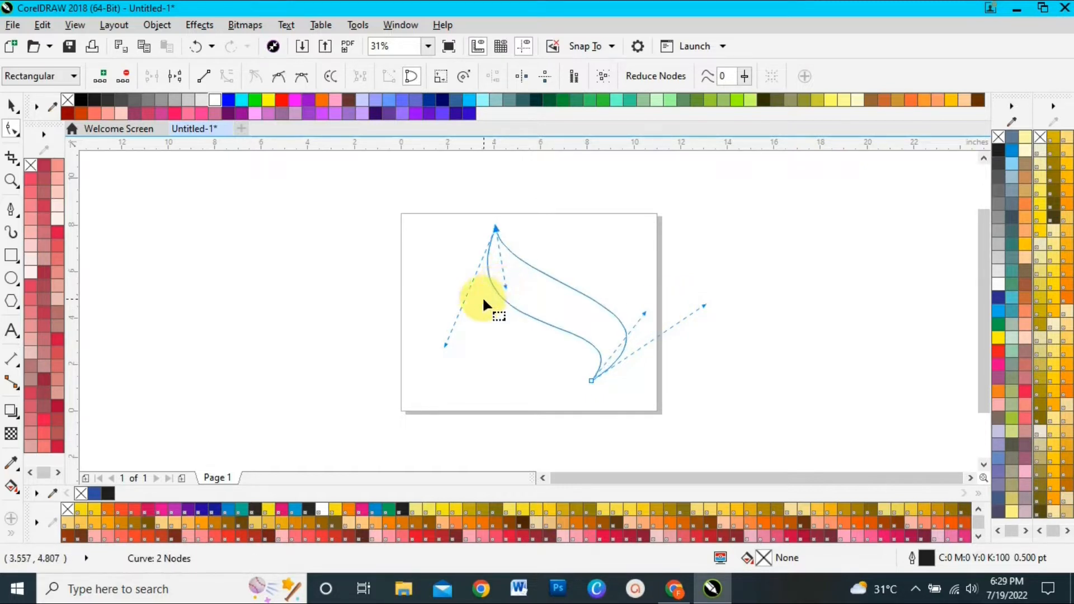
left_click(12, 105)
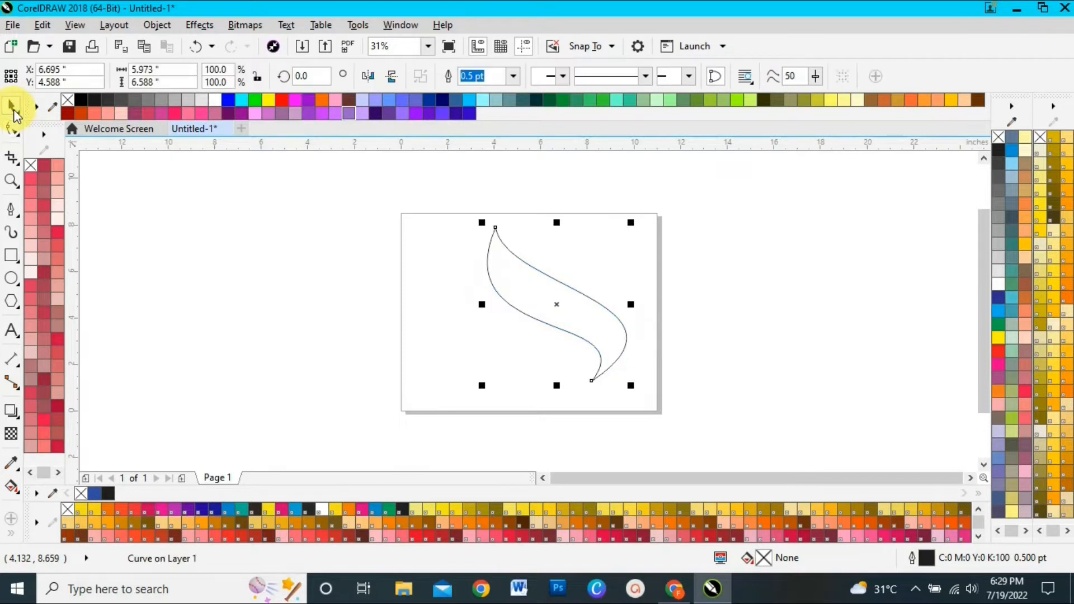
left_click(262, 260)
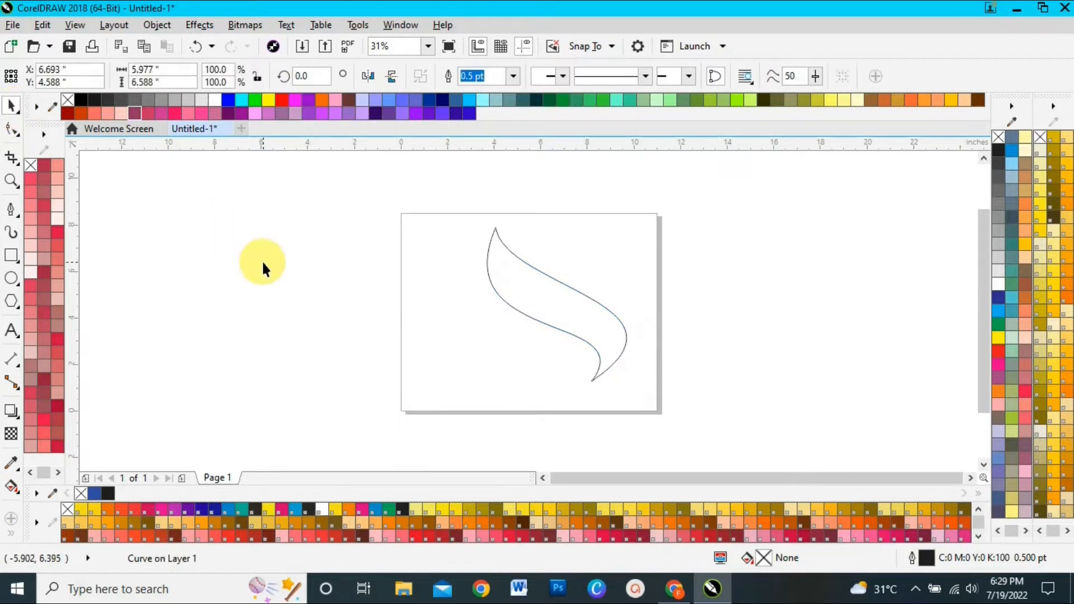
Draw a four-node pen line, about 5.6 by 9.2 inches, from above the leaf through both tips to a point beyond the lower tip
left_click(12, 211)
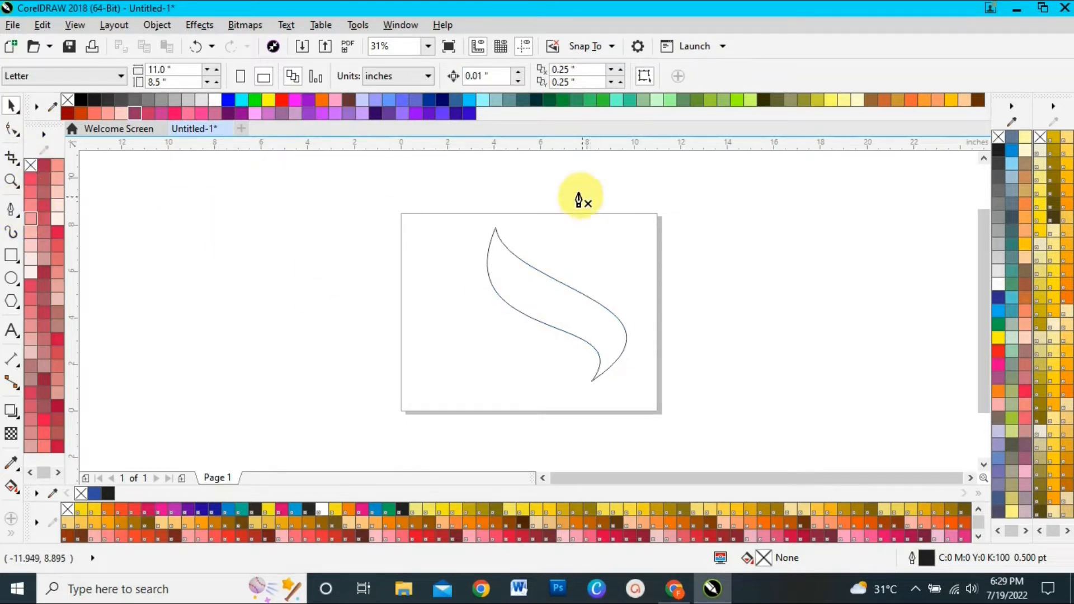
left_click(497, 188)
left_click(495, 228)
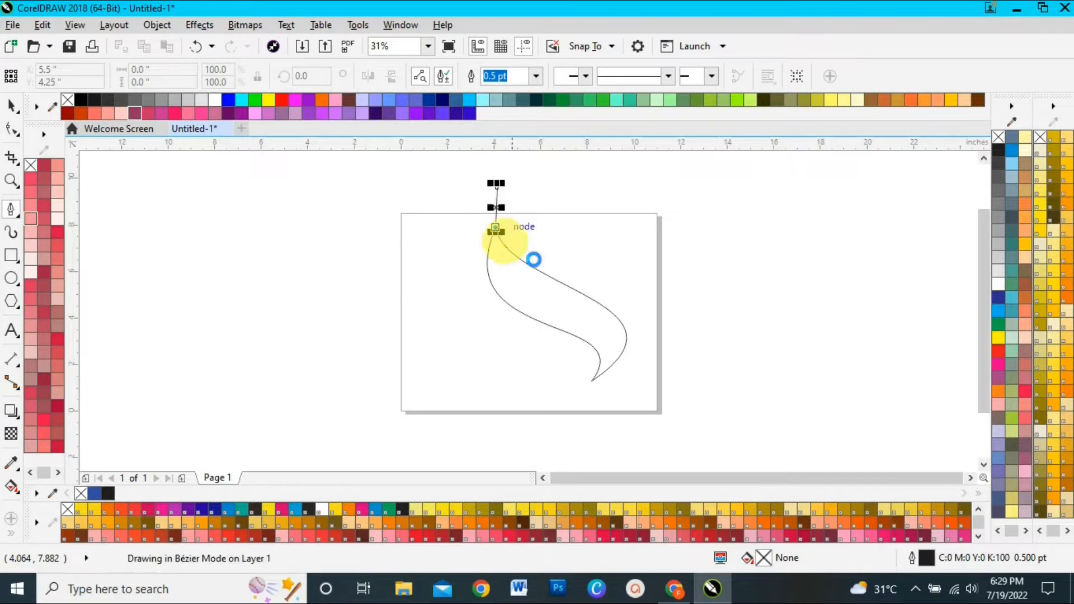
left_click(592, 380)
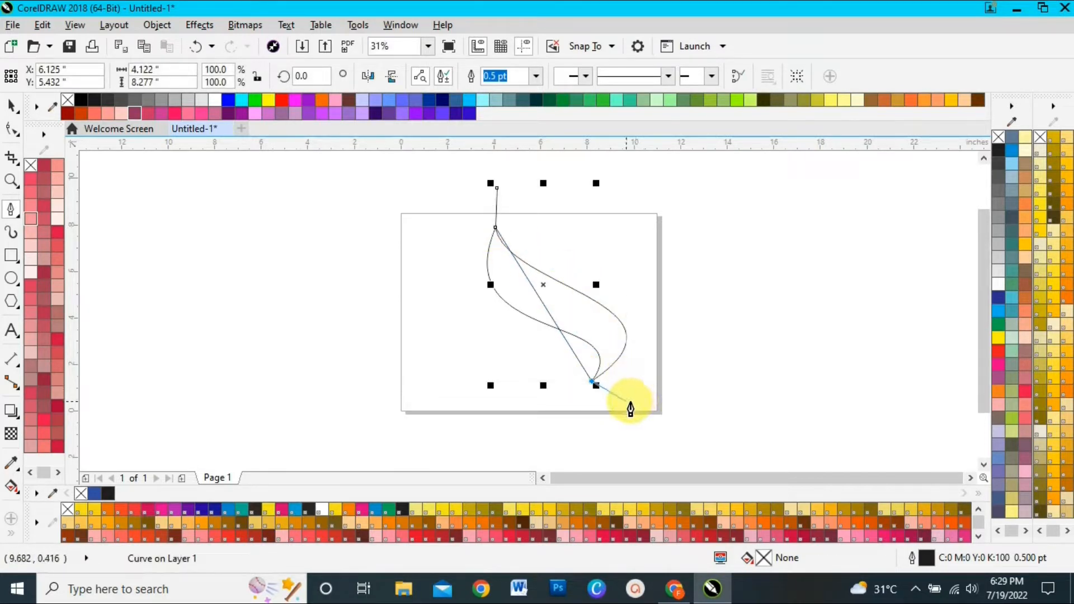
left_click(626, 402)
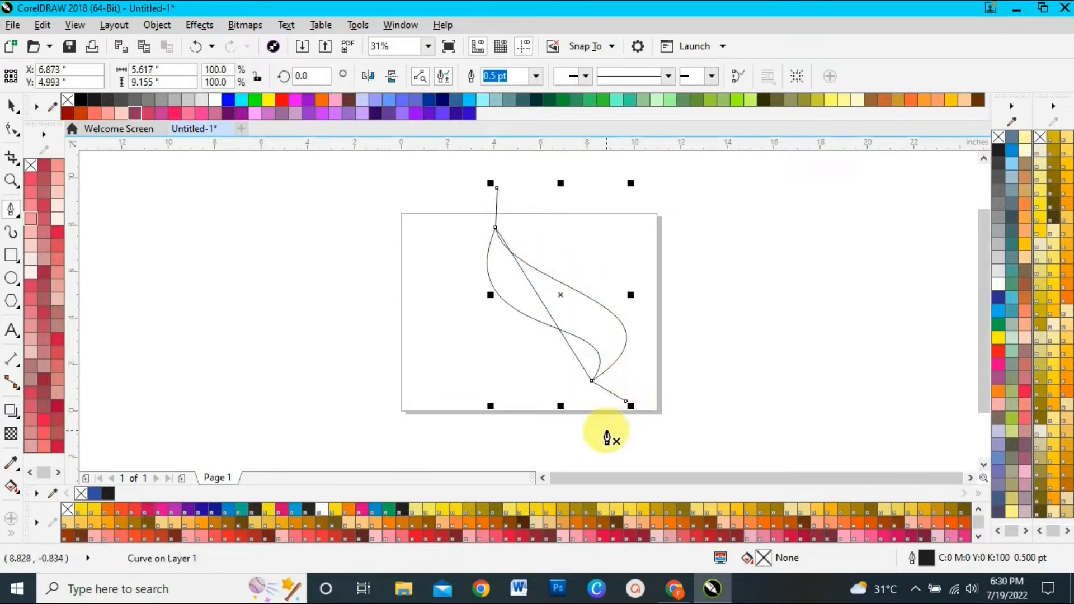
Convert the line's middle segment to a curve and bend it into an S that divides the leaf lengthwise
left_click(10, 131)
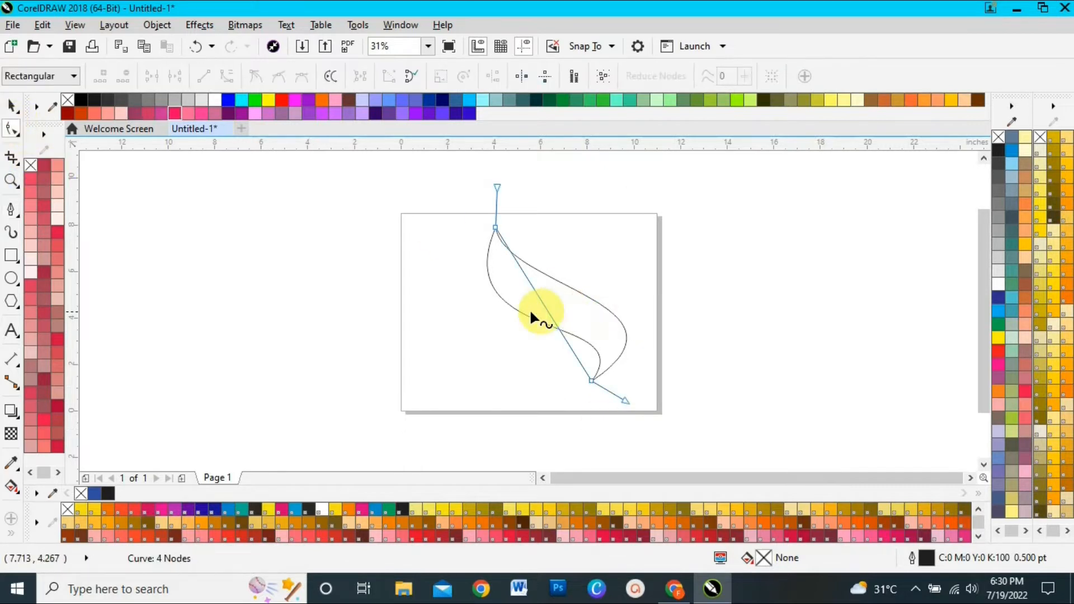
left_click(543, 304)
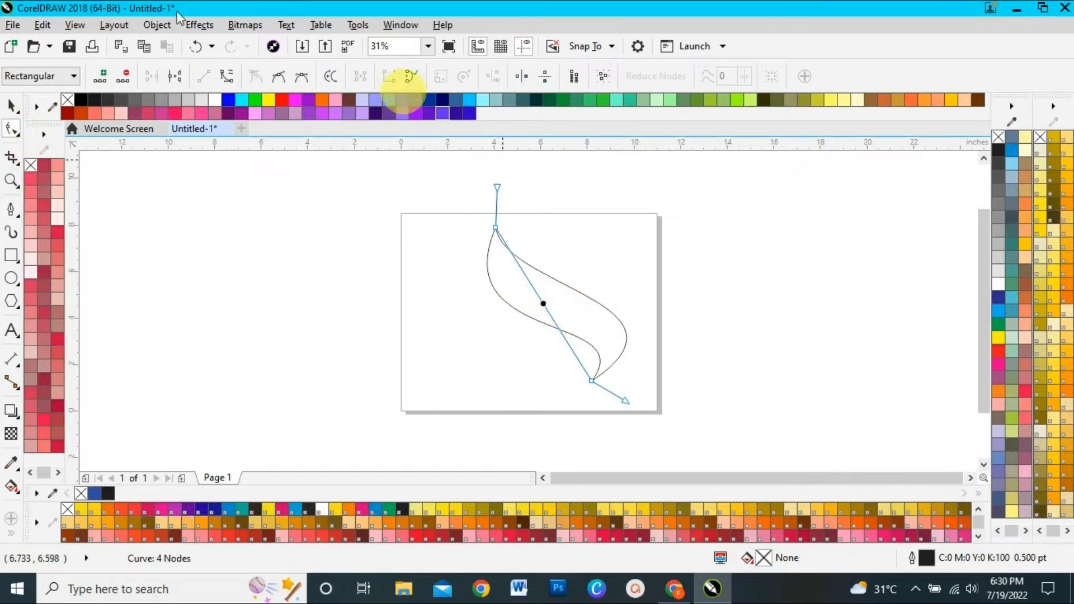
left_click(227, 78)
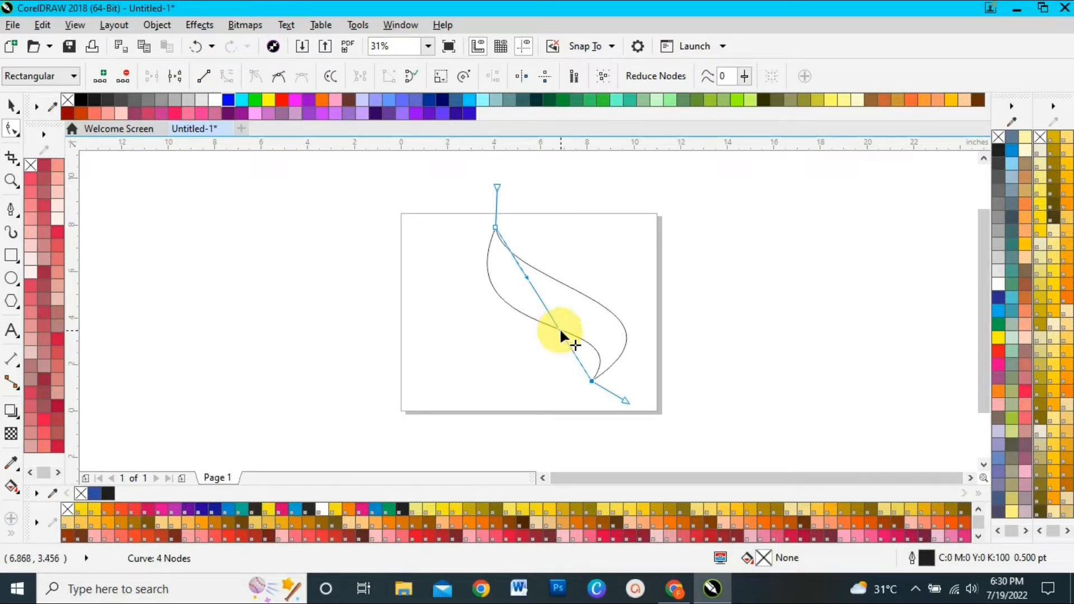
left_click_drag(559, 328, 666, 307)
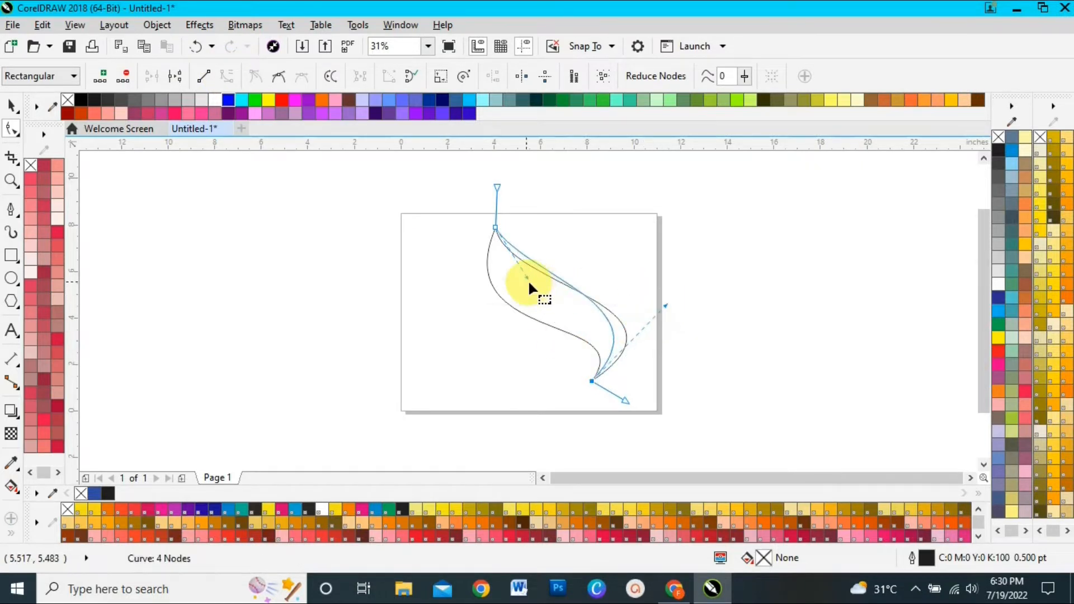
left_click_drag(520, 278, 478, 317)
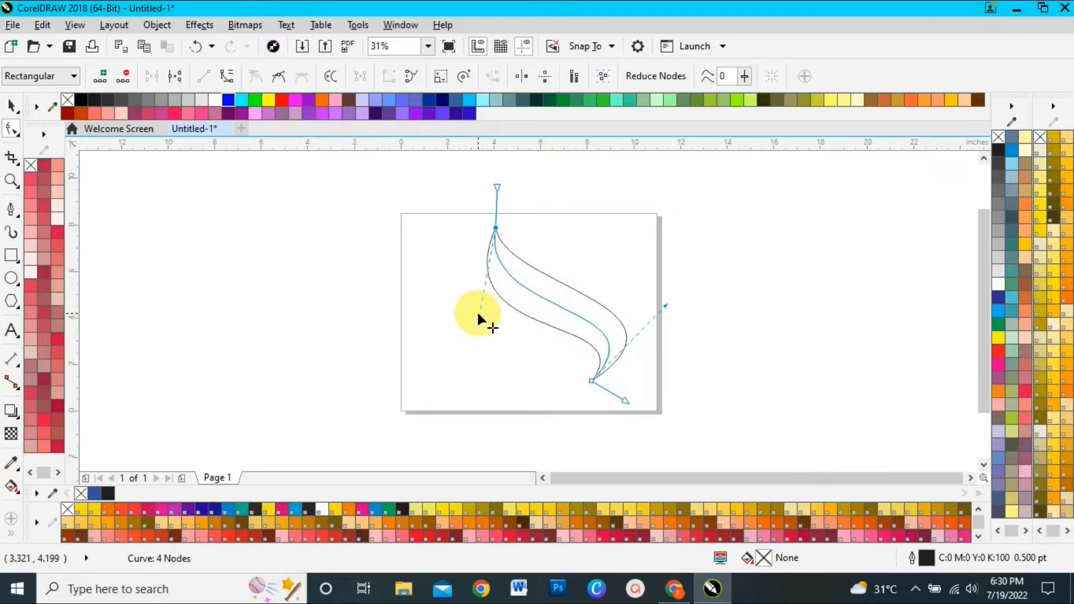
left_click(11, 106)
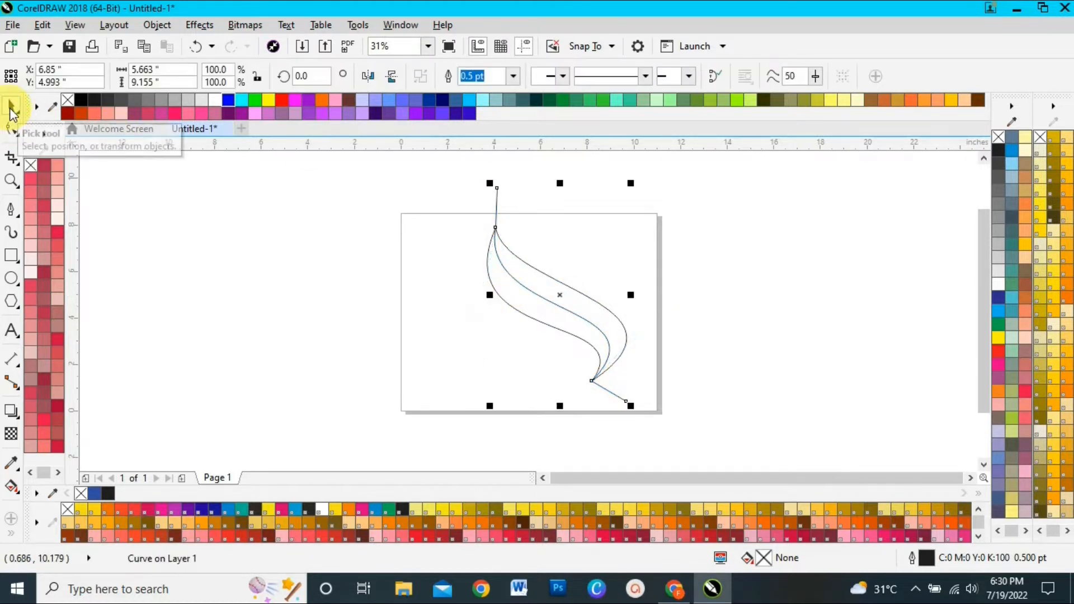
Create a blue shape from the leaf's lower-left half with the Smart Fill tool
left_click(12, 535)
left_click(37, 524)
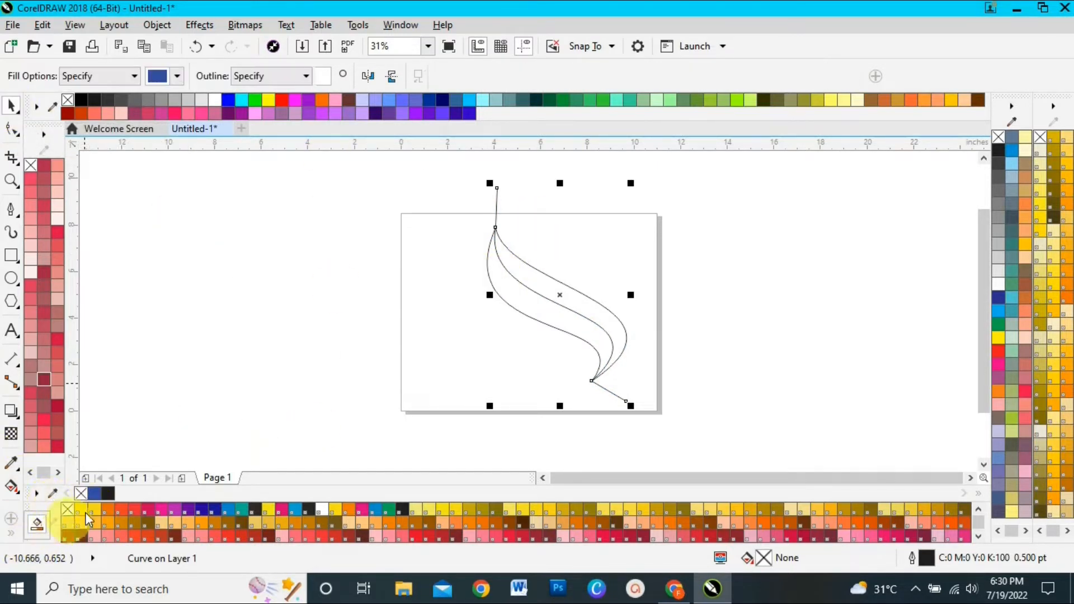
left_click(549, 302)
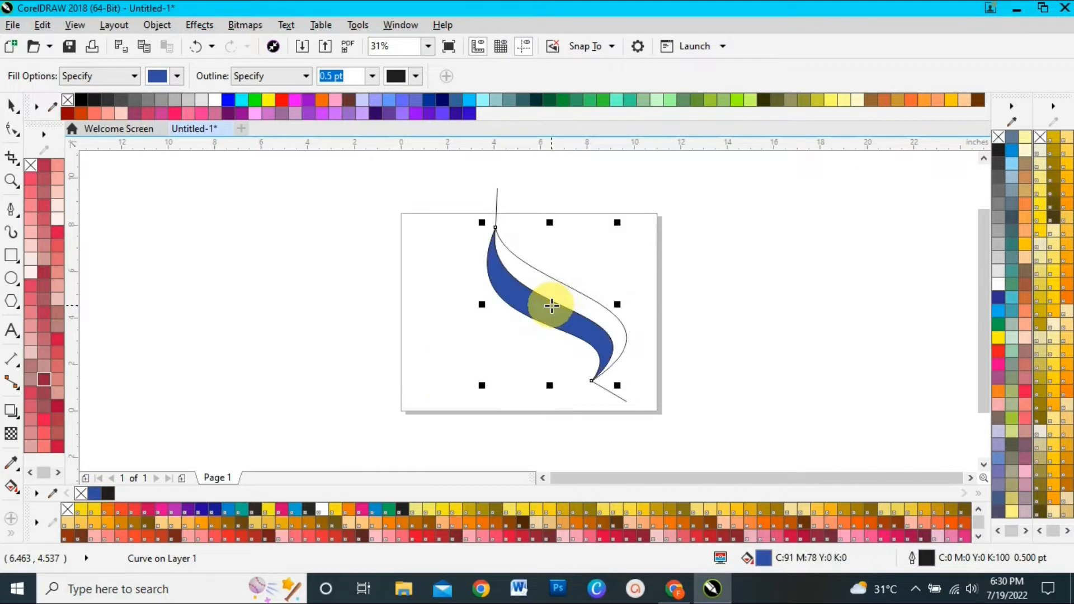
Move the S-shaped dividing line off the leaf and delete it
left_click(11, 105)
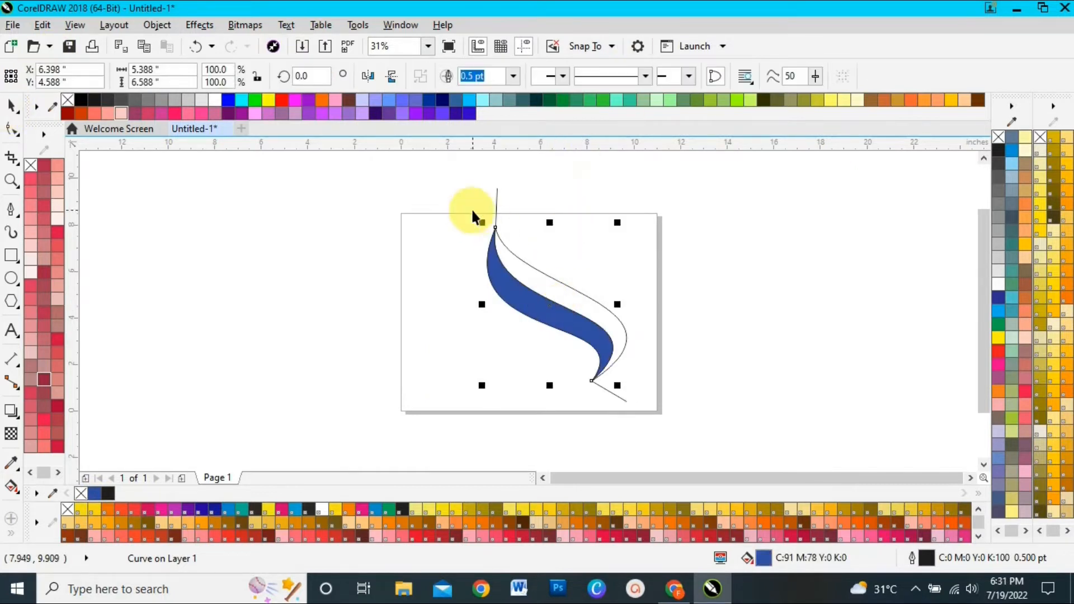
left_click(495, 211)
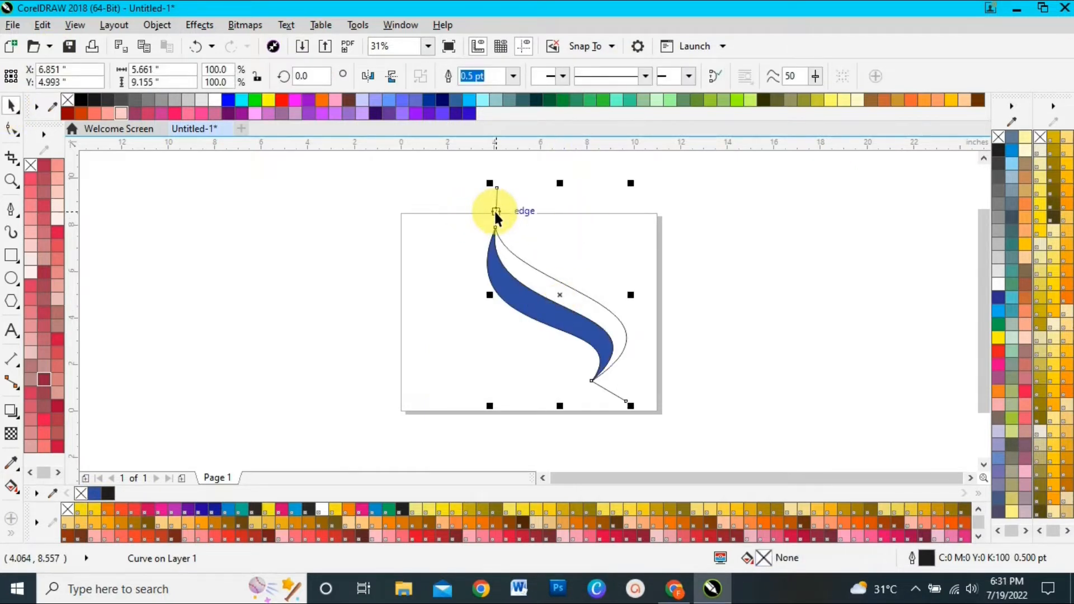
left_click_drag(495, 211, 556, 211)
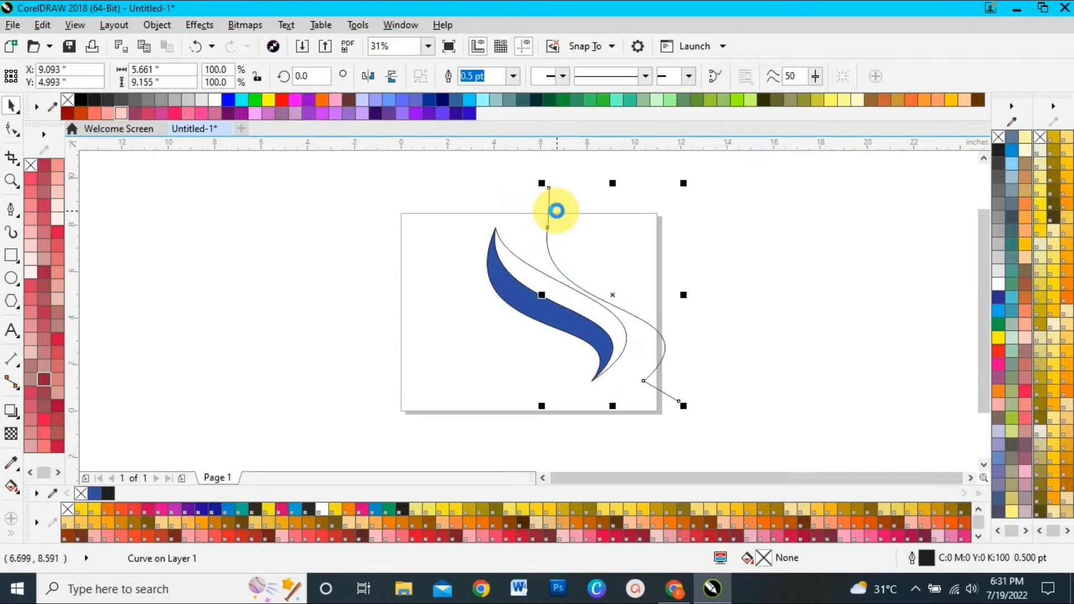
key("Delete")
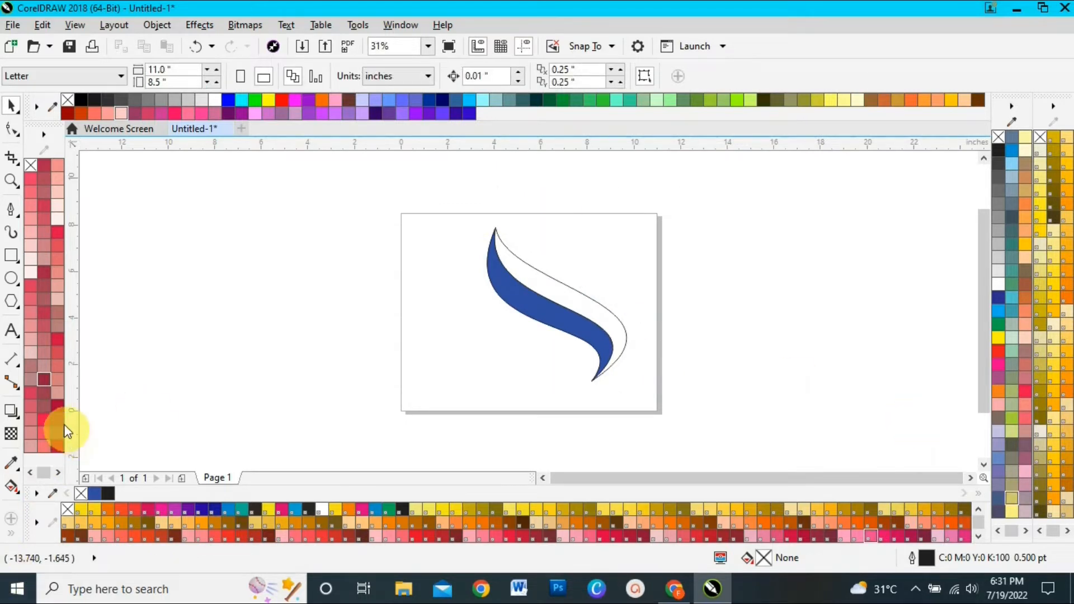
Apply a linear fountain fill along the leaf's upper-right half and make its lower end dark green
left_click(10, 492)
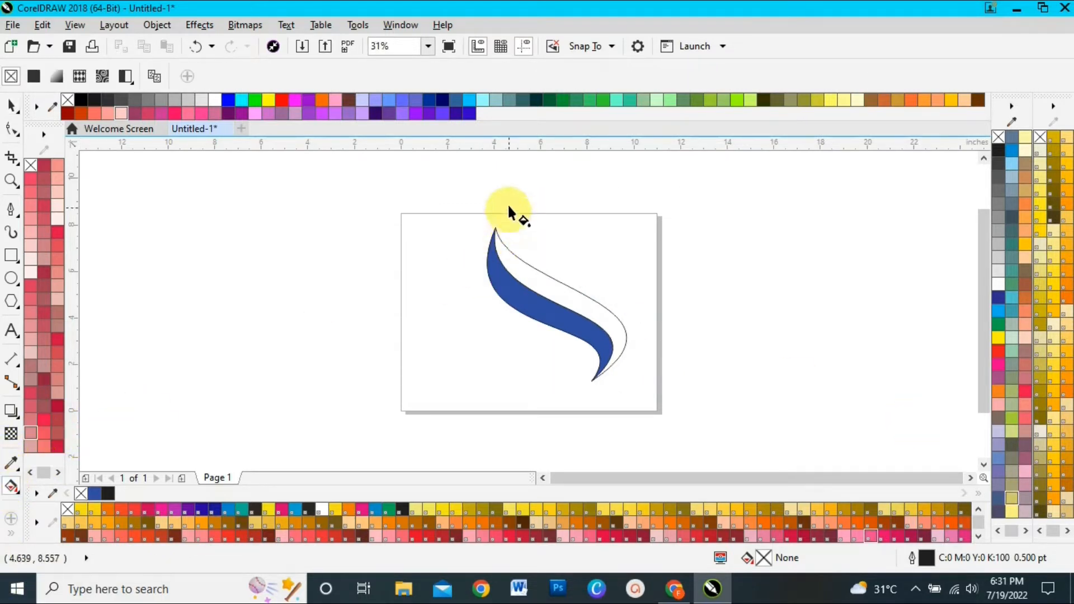
left_click(496, 227)
left_click_drag(546, 269, 617, 339)
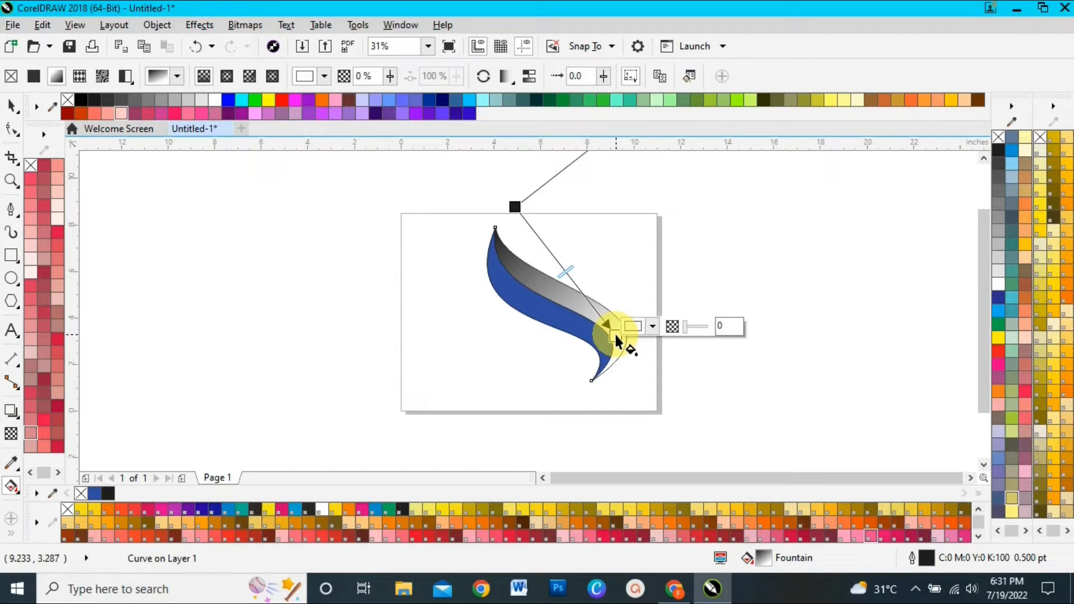
left_click(548, 99)
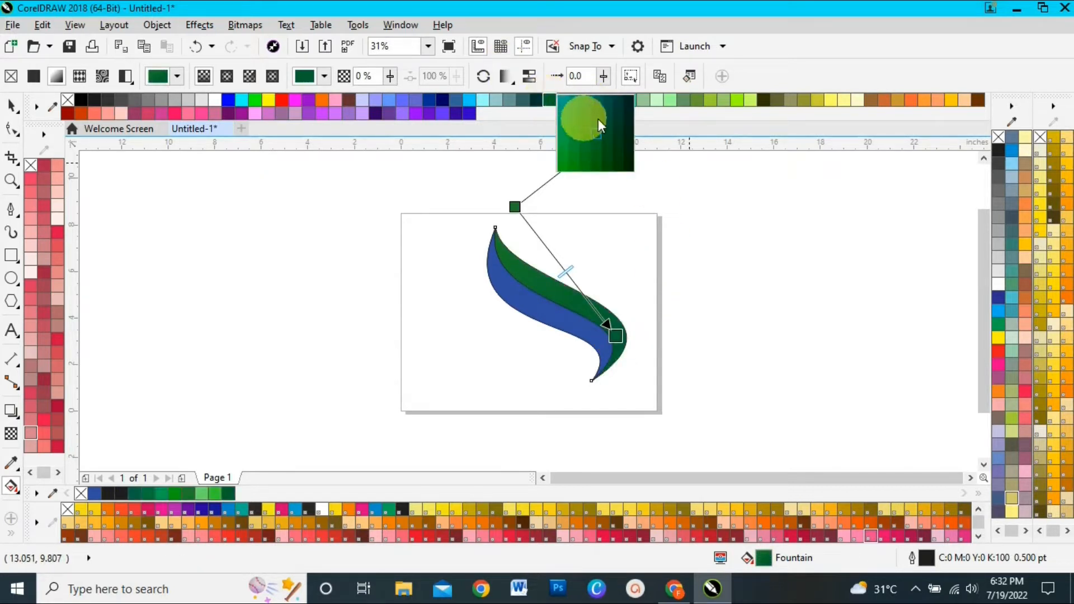
left_click(598, 143)
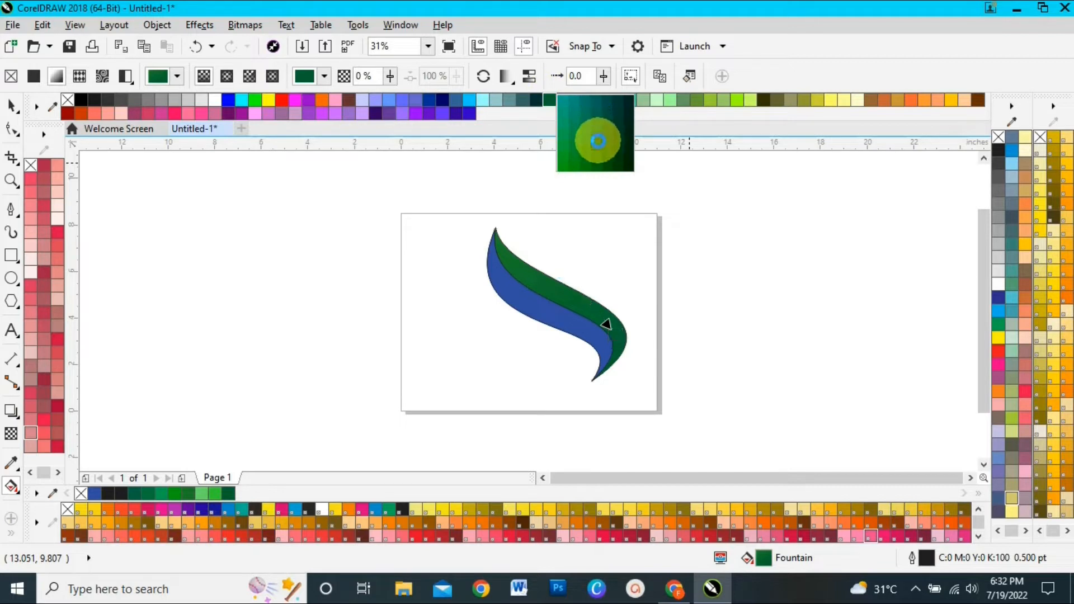
Change the fountain fill's upper colour node to a brighter green shade
left_click(514, 207)
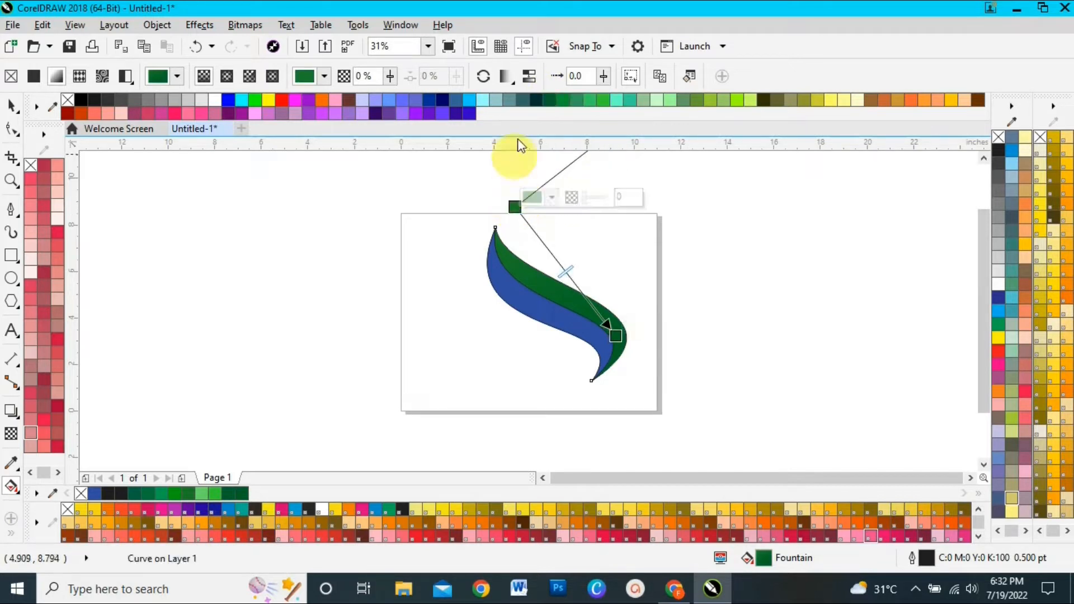
left_click(554, 98)
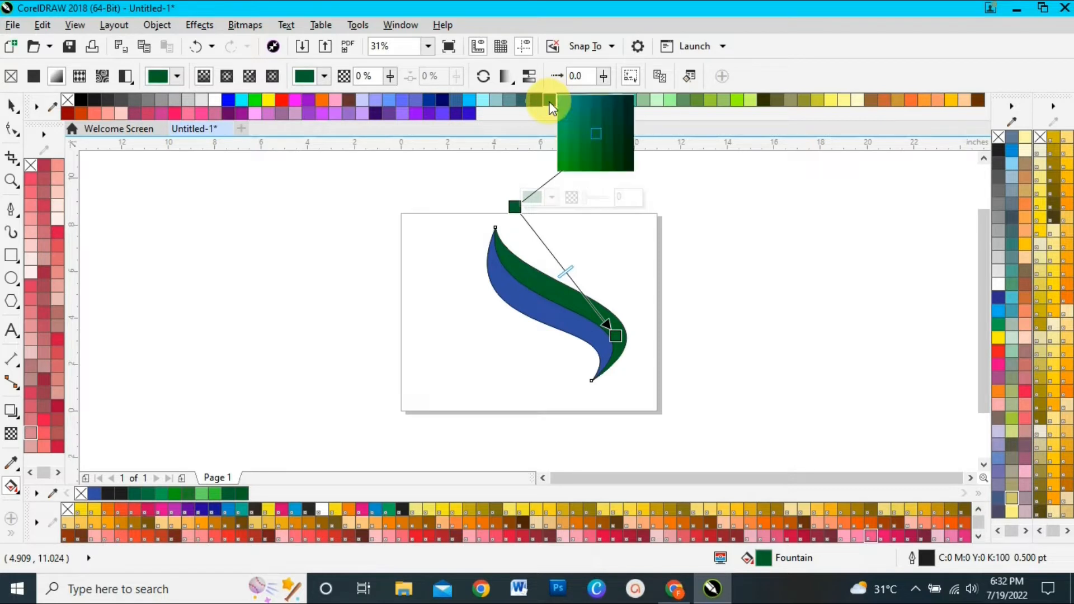
left_click(562, 167)
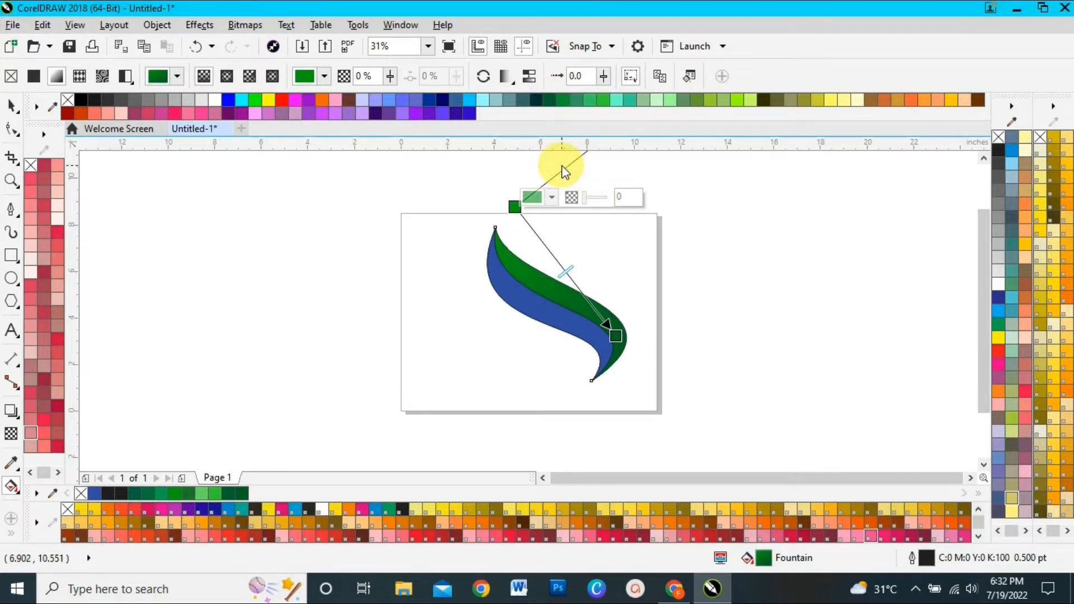
Give the blue half the same green fountain fill, reversed to run from bright green at the lower tip to dark green near the top
left_click(11, 105)
left_click(525, 303)
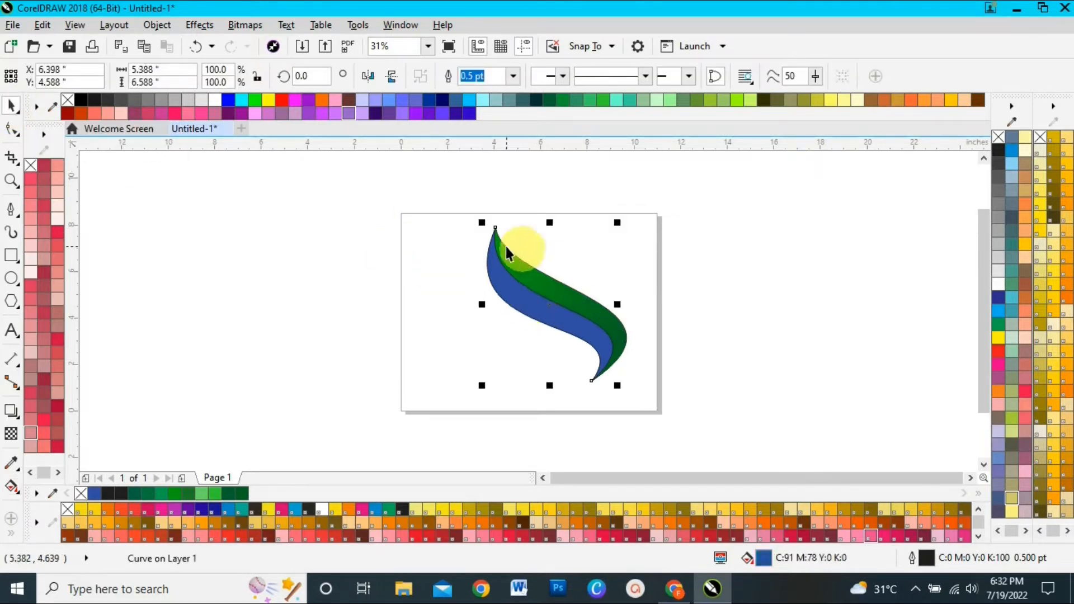
left_click(12, 487)
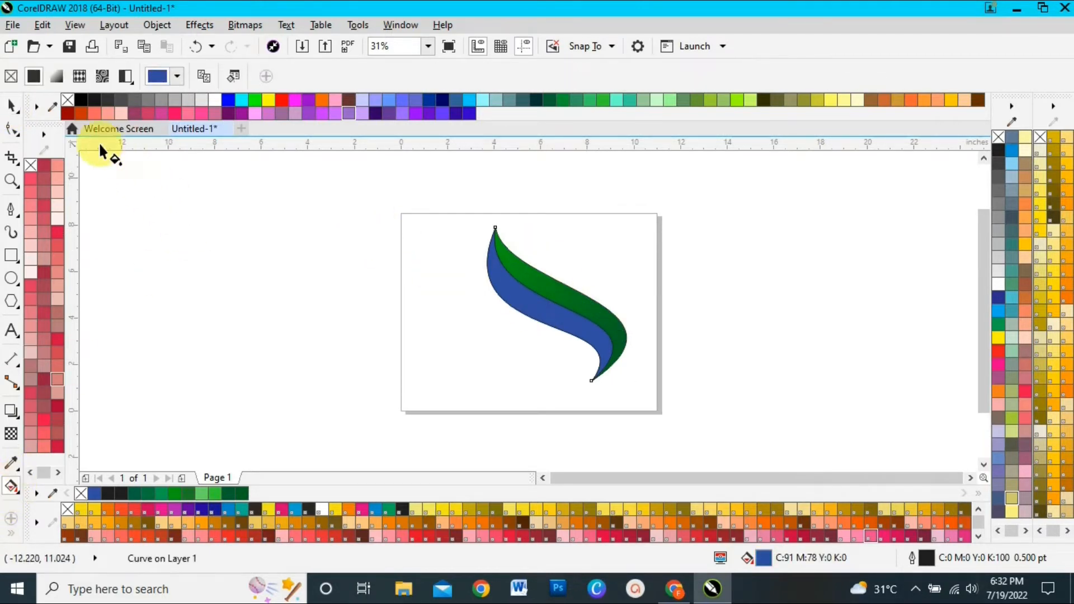
left_click(529, 278)
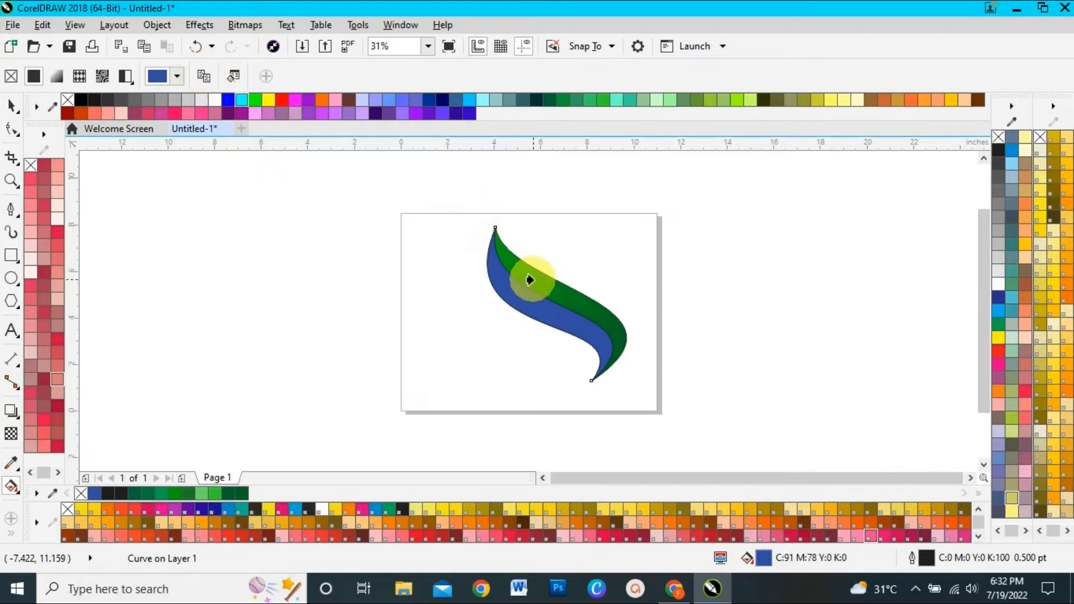
left_click_drag(511, 206, 602, 372)
left_click_drag(598, 276, 488, 259)
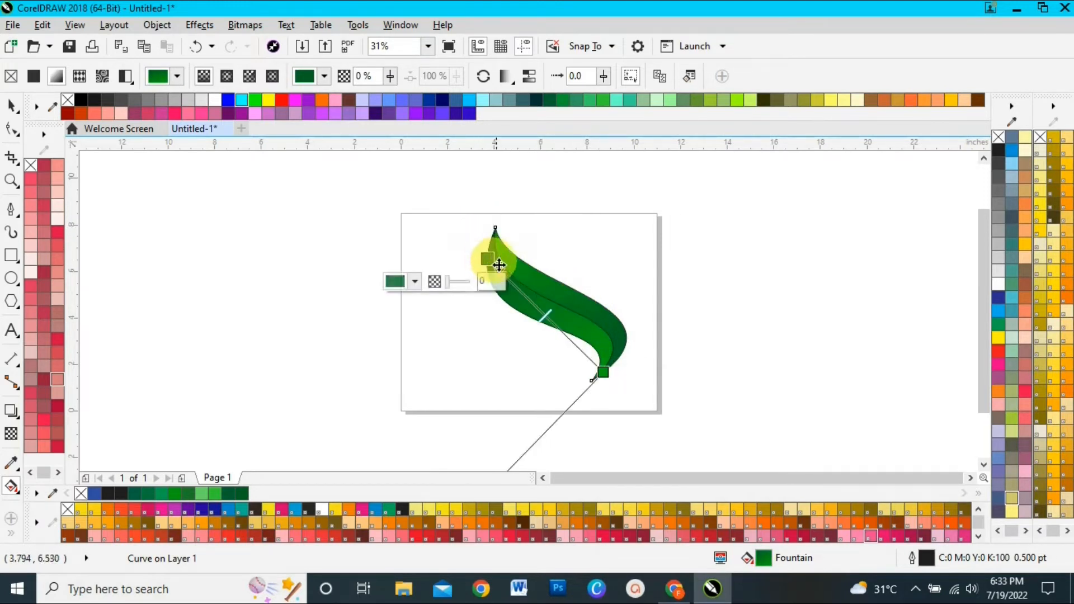
left_click(14, 108)
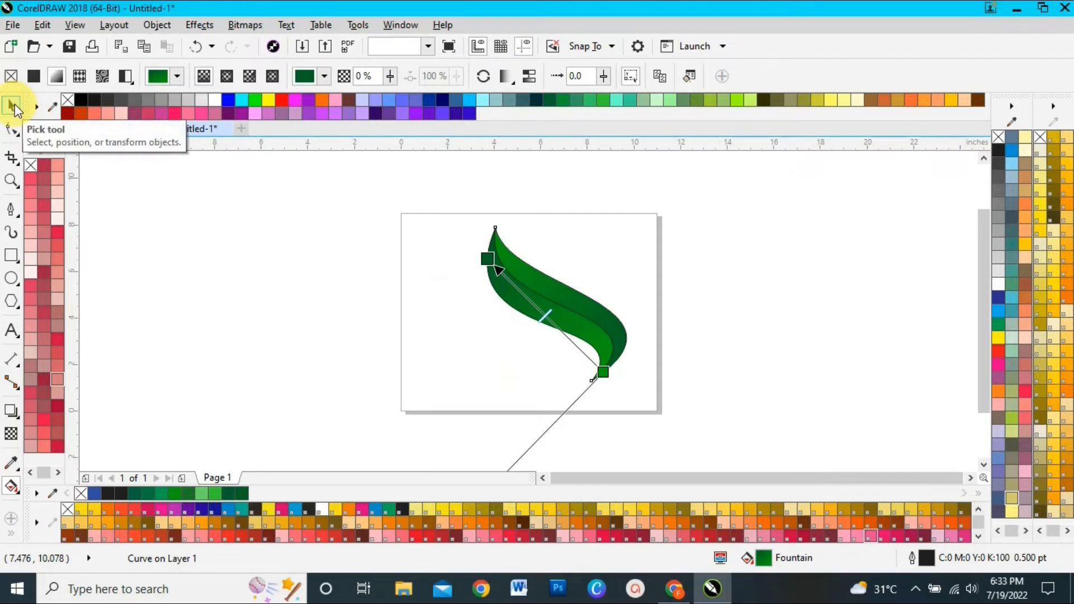
Remove the outline from both halves of the leaf
left_click(15, 106)
left_click(766, 306)
left_click(443, 196)
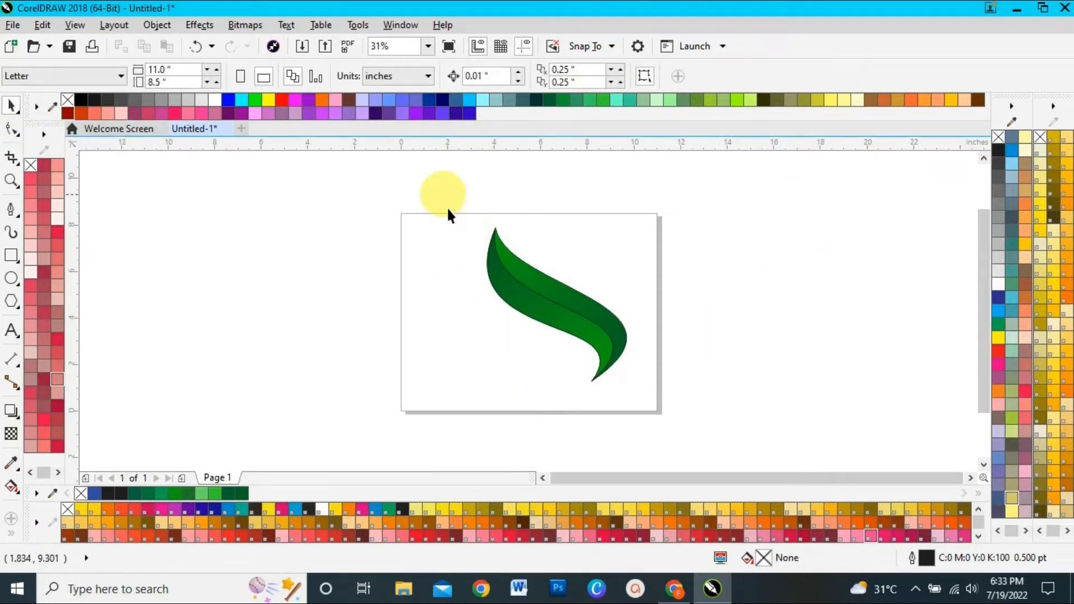
left_click_drag(685, 450, 686, 450)
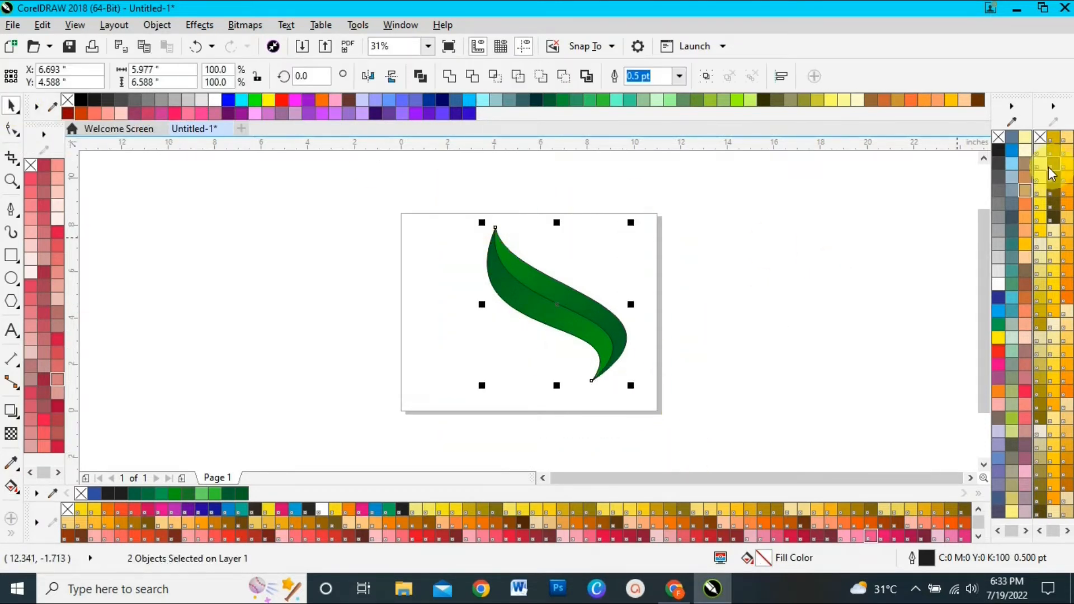
right_click(1000, 136)
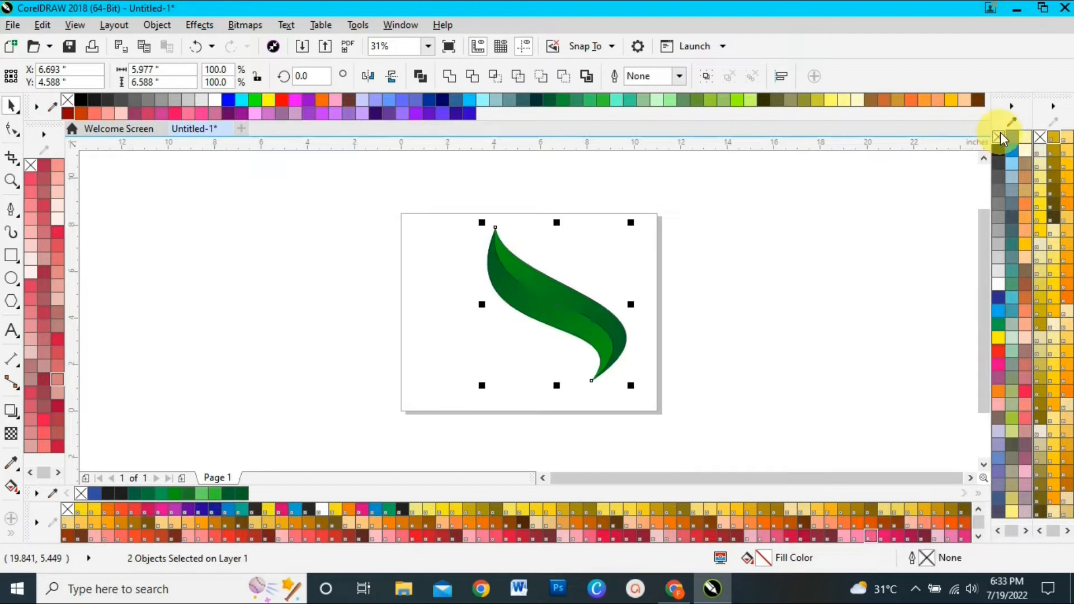
Place a copy of the whole leaf below and to the left of the original
left_click(780, 281)
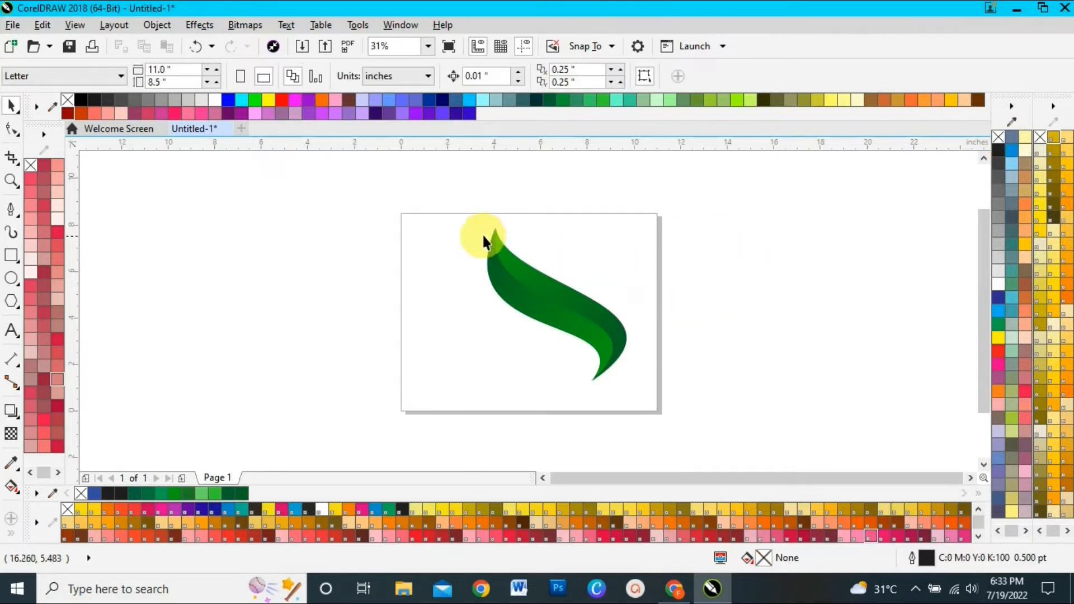
left_click_drag(579, 361, 579, 362)
left_click_drag(556, 307, 484, 374)
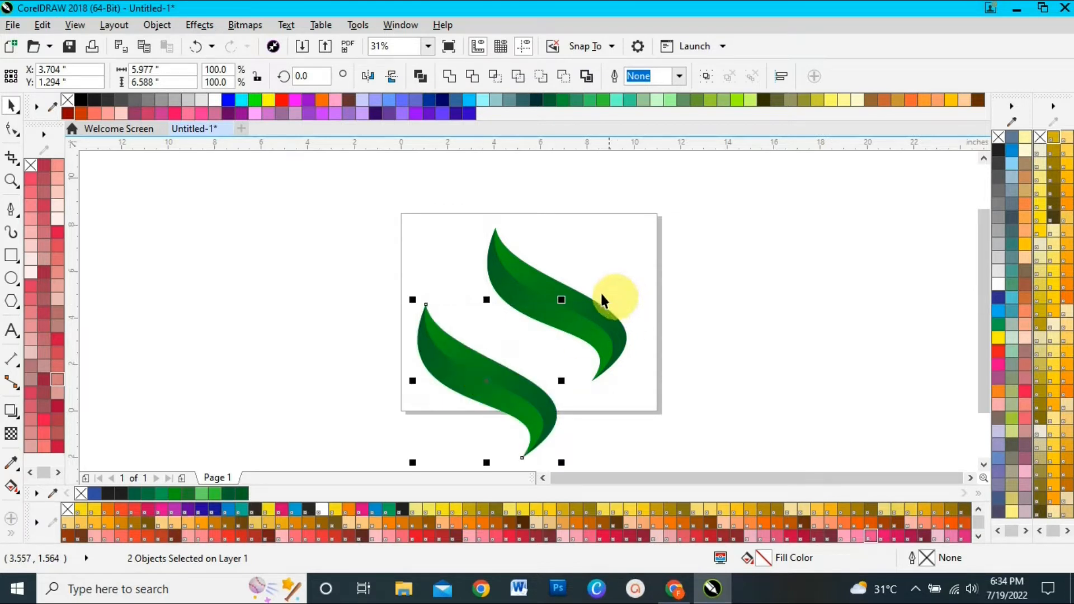
left_click(712, 295)
Move the original leaf straight up by about 2.3 inches
left_click(570, 308)
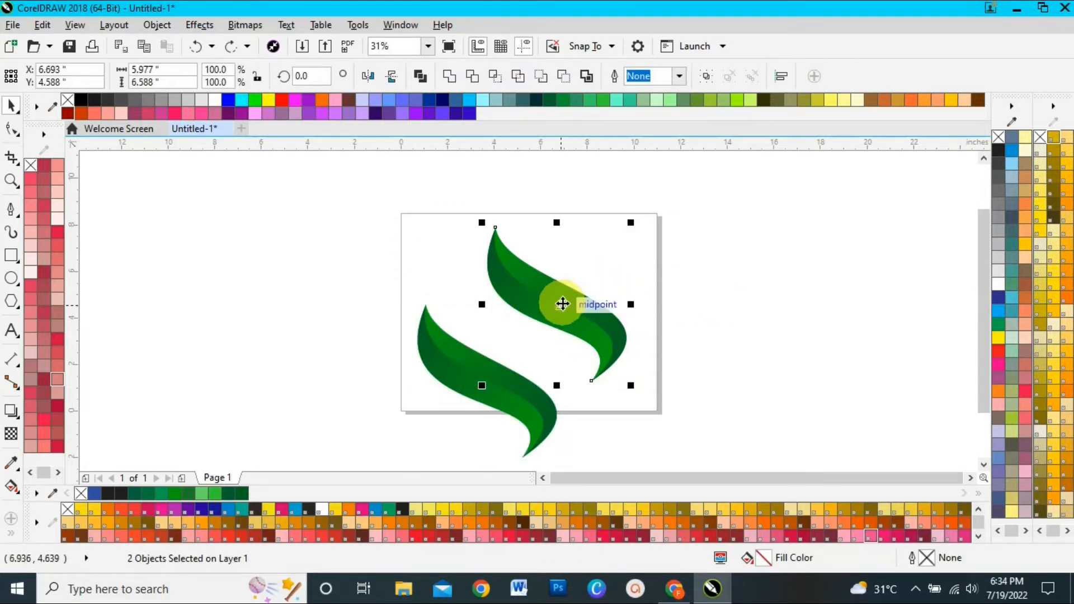
left_click_drag(562, 303, 563, 251)
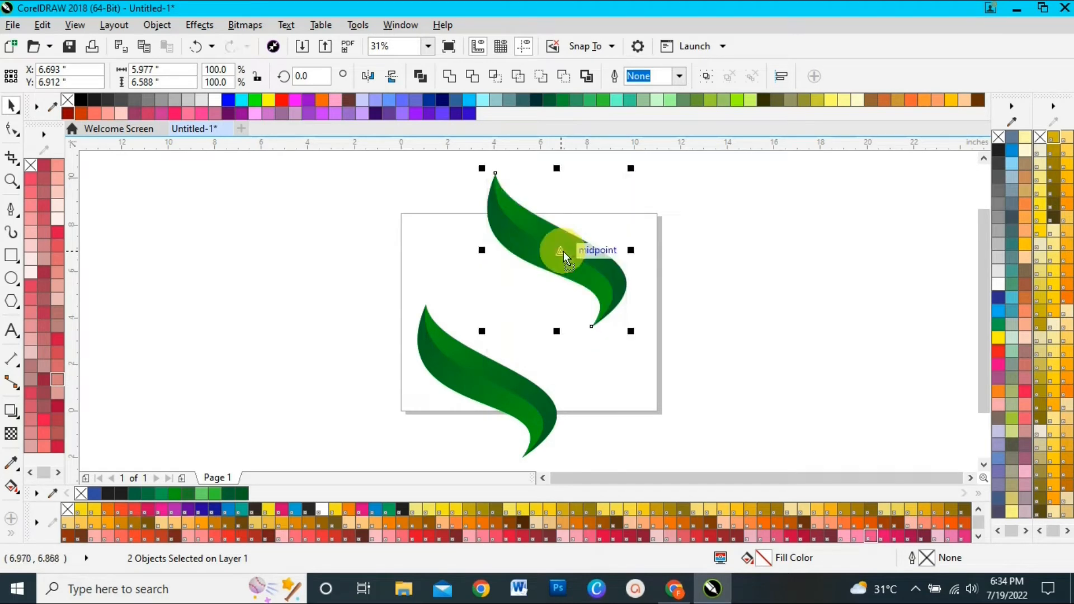
left_click(763, 285)
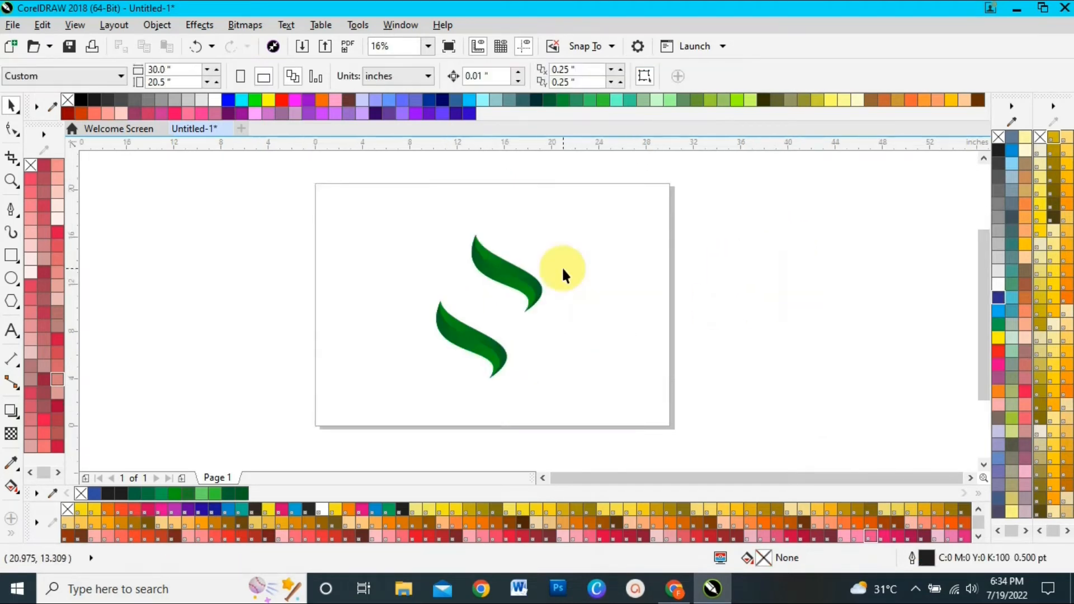
Move the upper leaf further up and slightly to the right, away from the copy
left_click_drag(514, 308, 570, 329)
left_click_drag(507, 280, 519, 251)
left_click(794, 308)
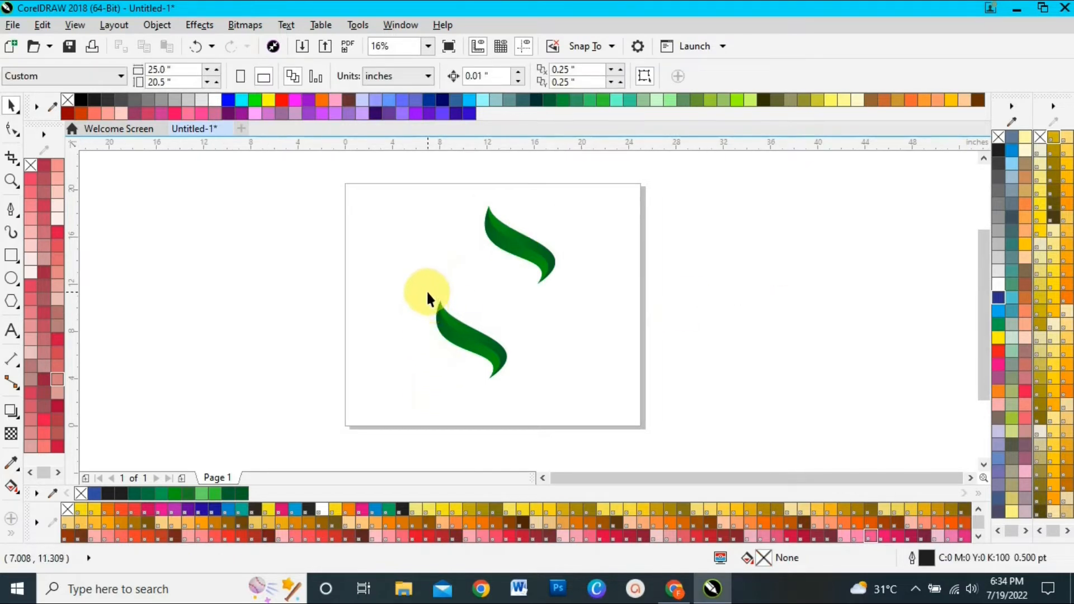
Mirror the lower leaf both vertically and horizontally, and position it directly beneath the upper leaf
left_click_drag(431, 288, 545, 411)
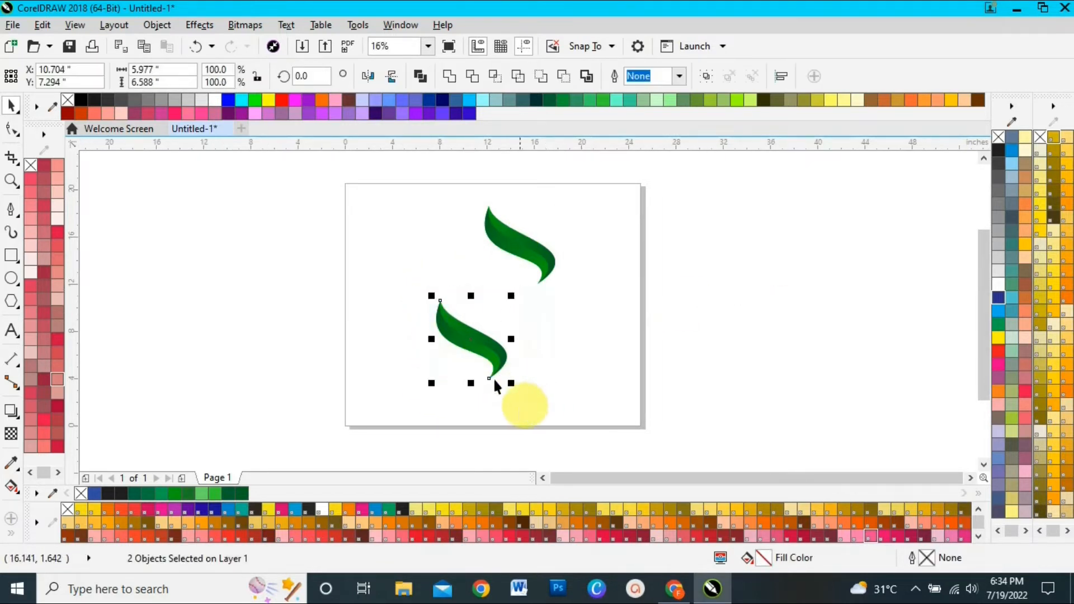
left_click(393, 76)
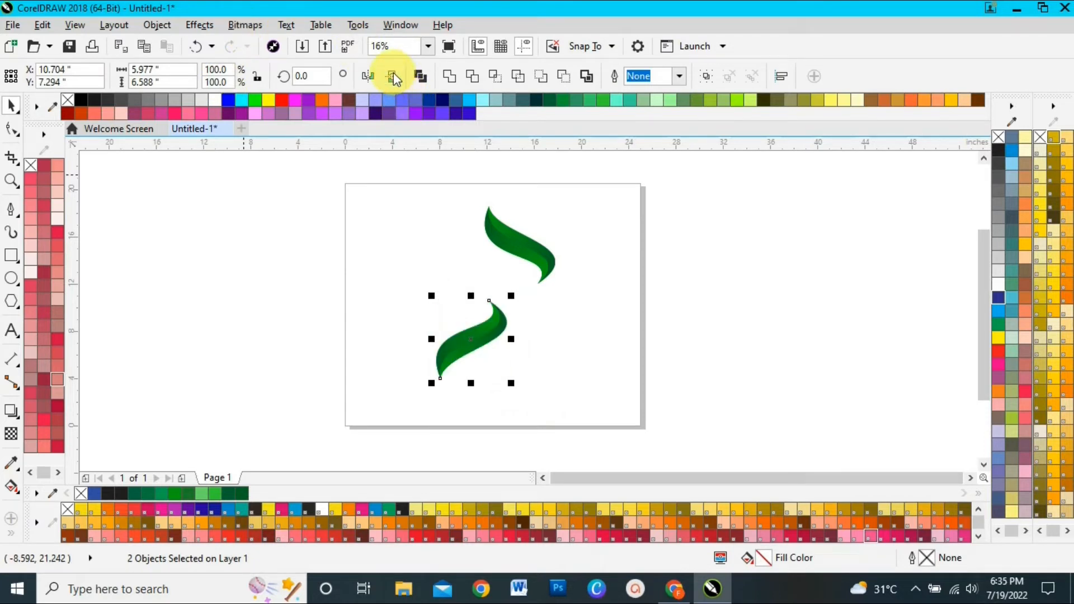
left_click(374, 77)
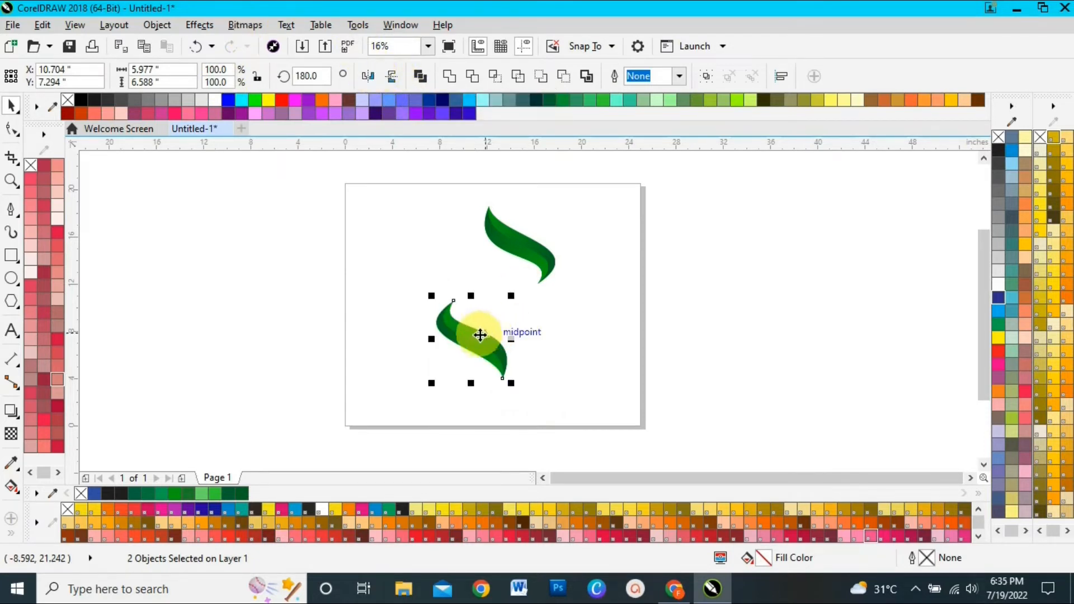
left_click_drag(474, 340, 517, 311)
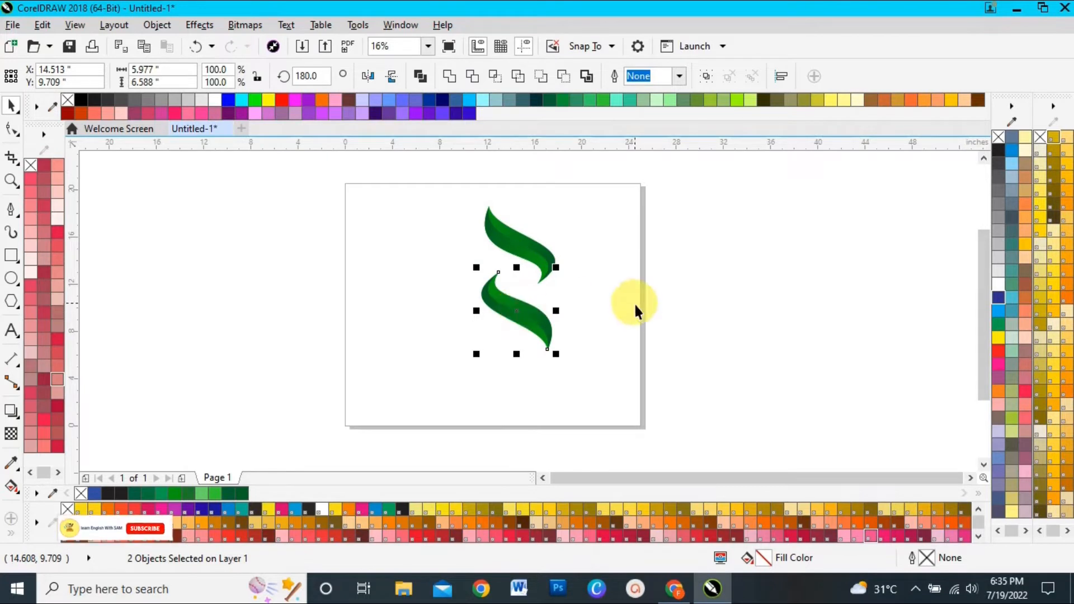
left_click(682, 307)
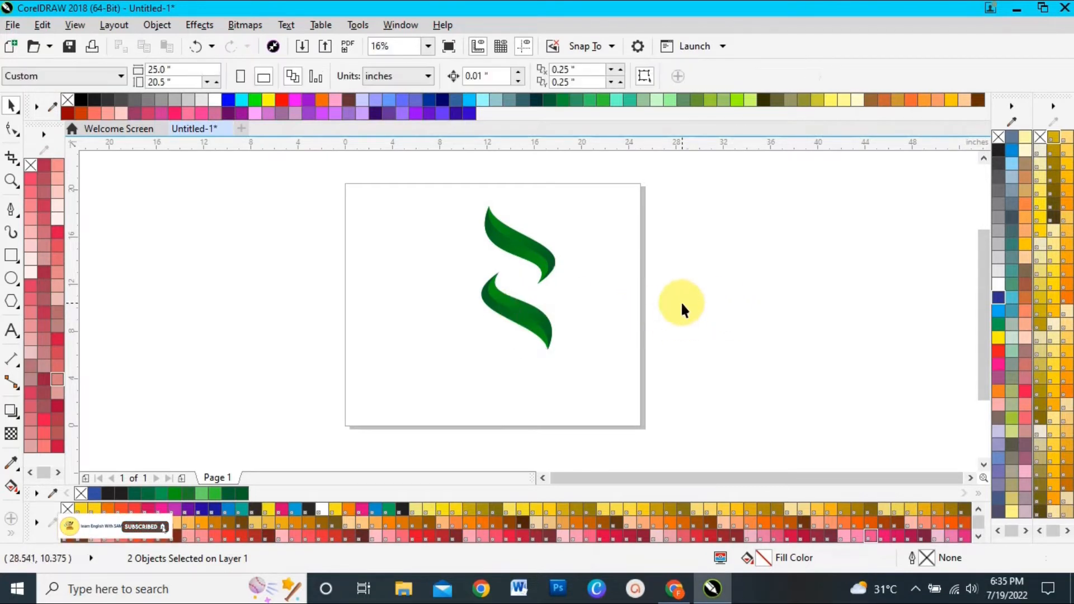
Recolour both fountain fill nodes of the lower leaf's upper-right half in red shades
left_click(13, 487)
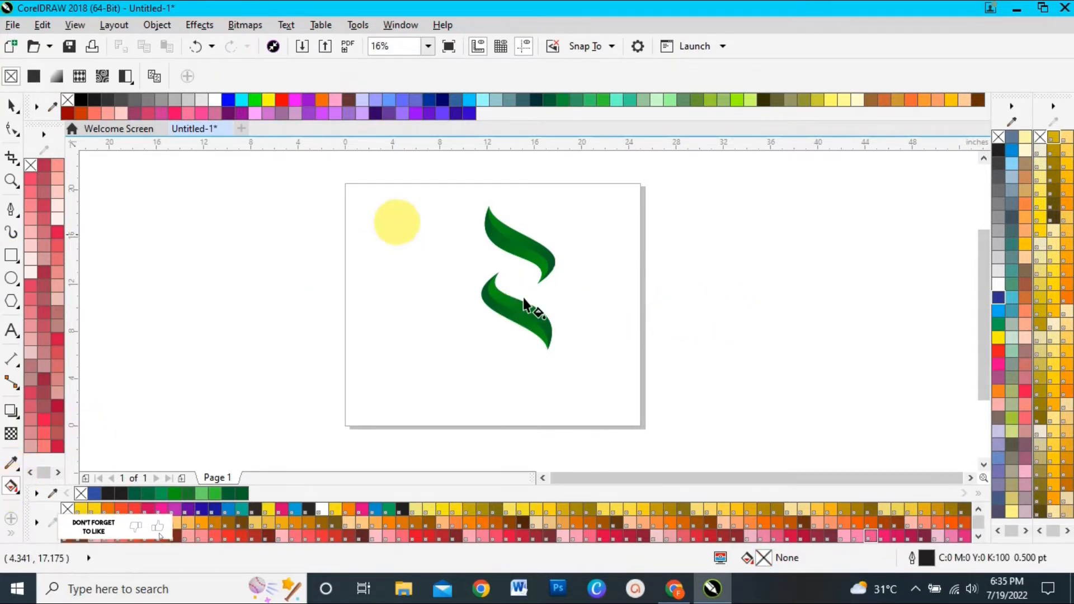
left_click_drag(492, 277, 552, 333)
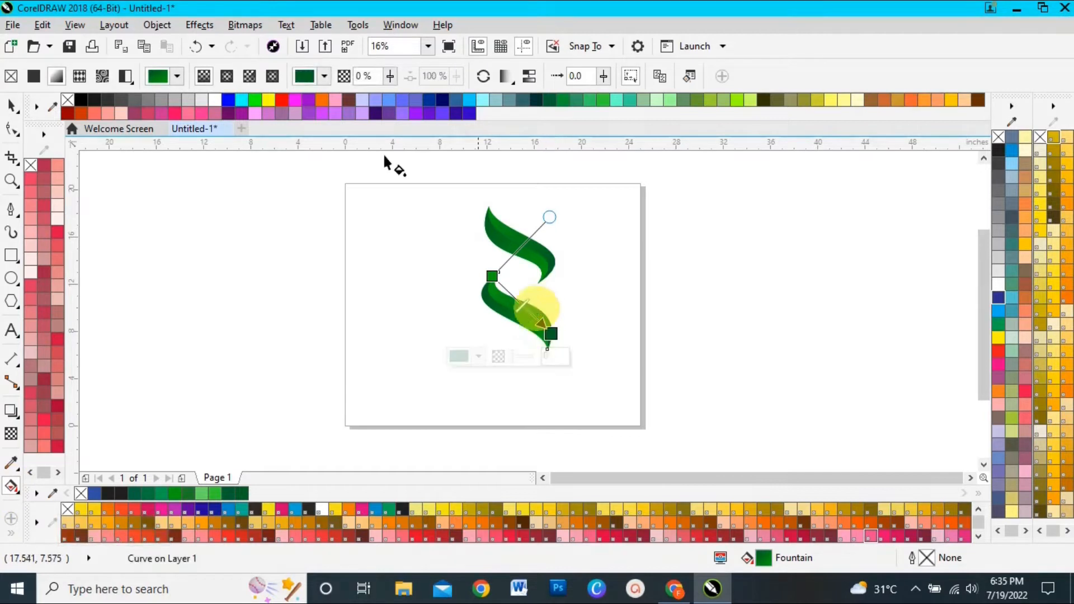
left_click(283, 102)
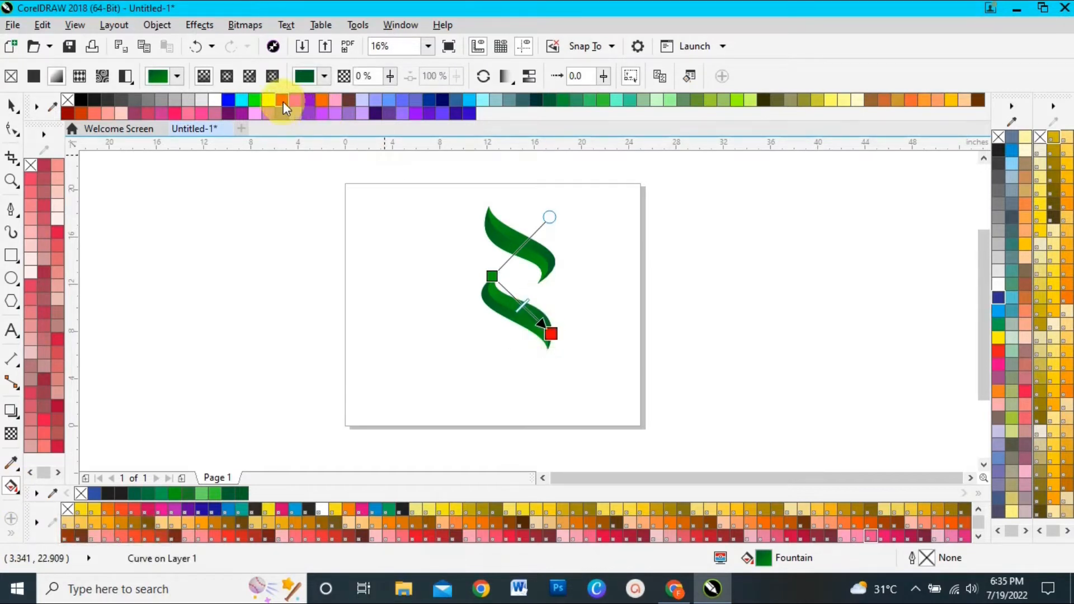
left_click(492, 276)
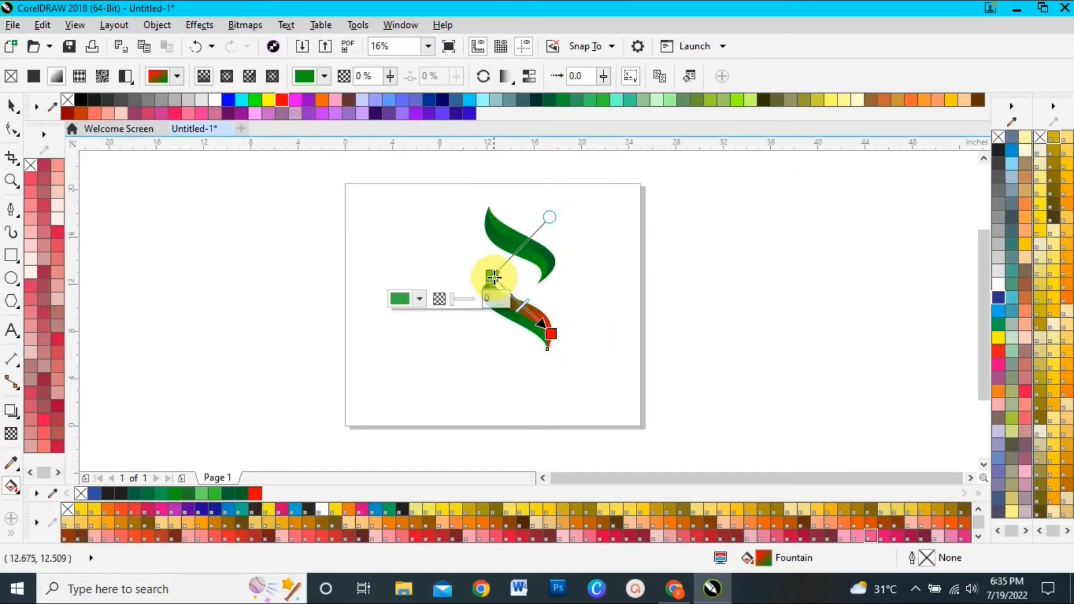
left_click_drag(286, 97, 314, 134)
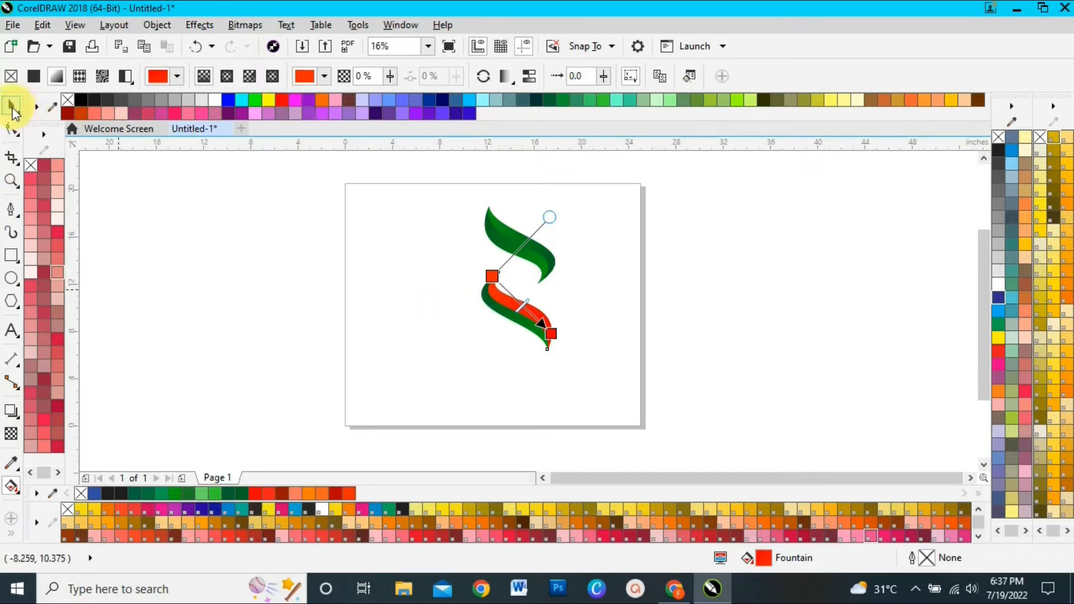
Change both fountain fill nodes of the lower leaf's remaining green half to red
left_click(12, 108)
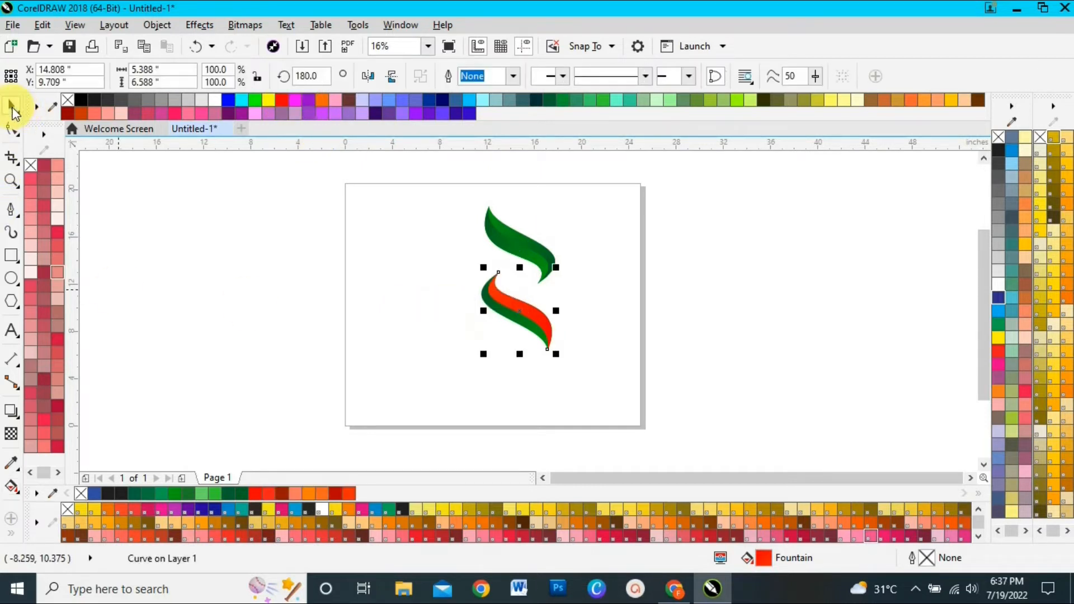
left_click(490, 320)
left_click(494, 306)
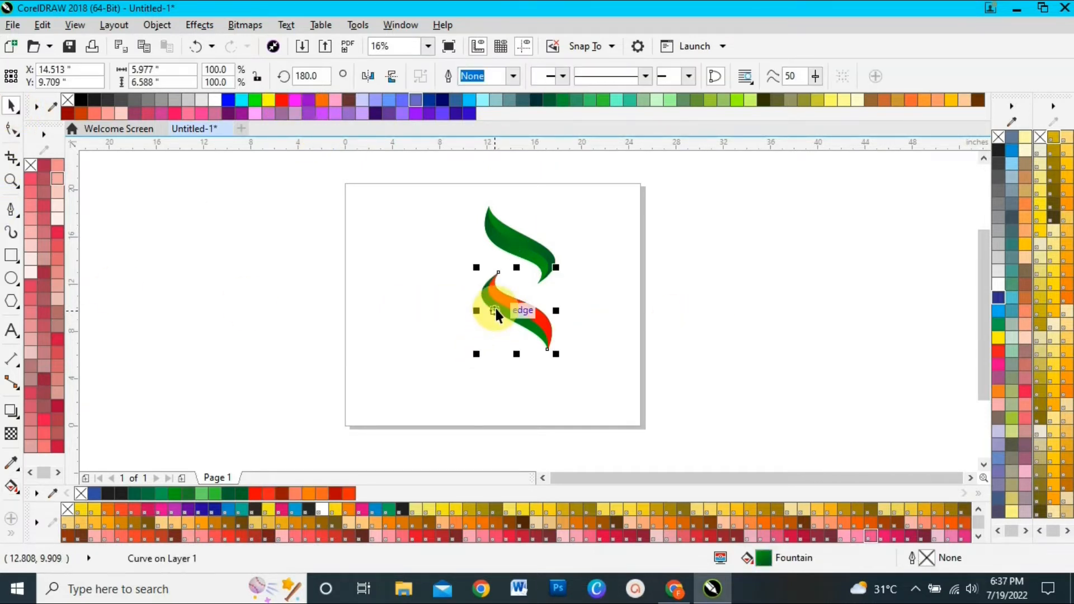
left_click(11, 486)
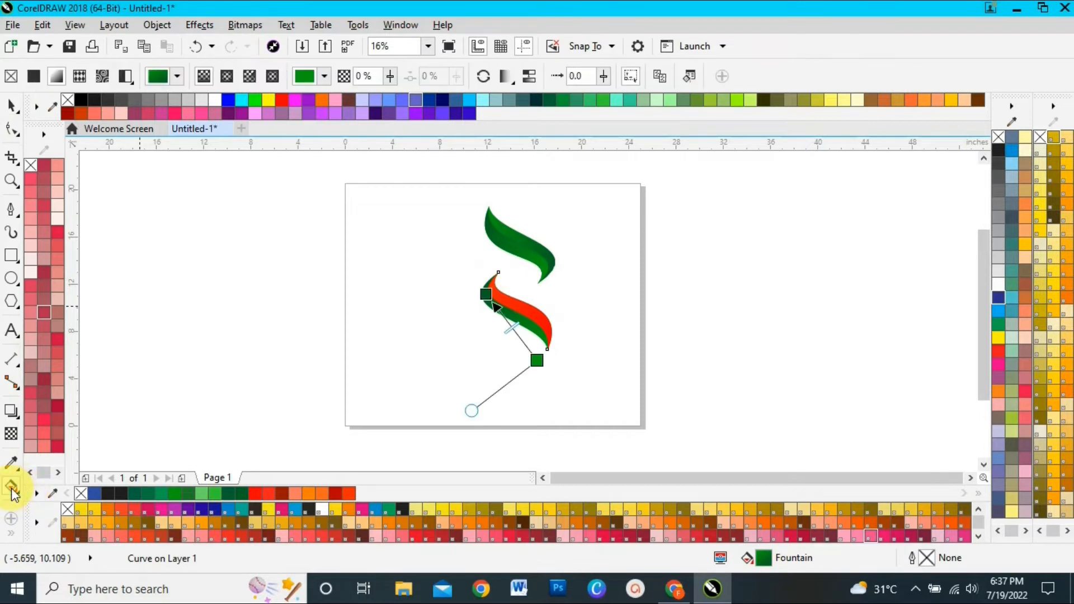
left_click(279, 99)
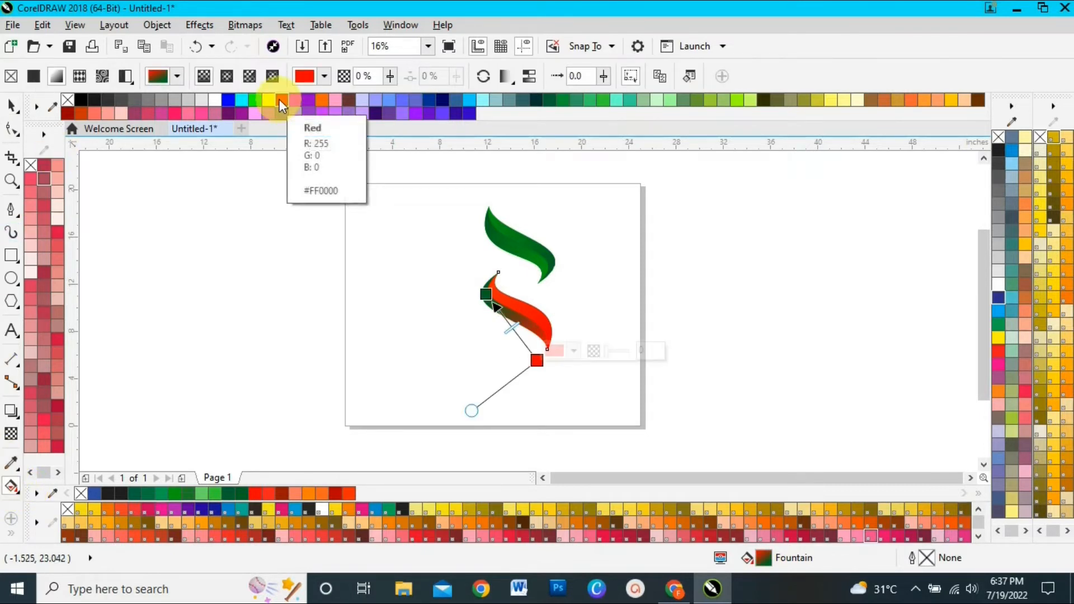
left_click(487, 292)
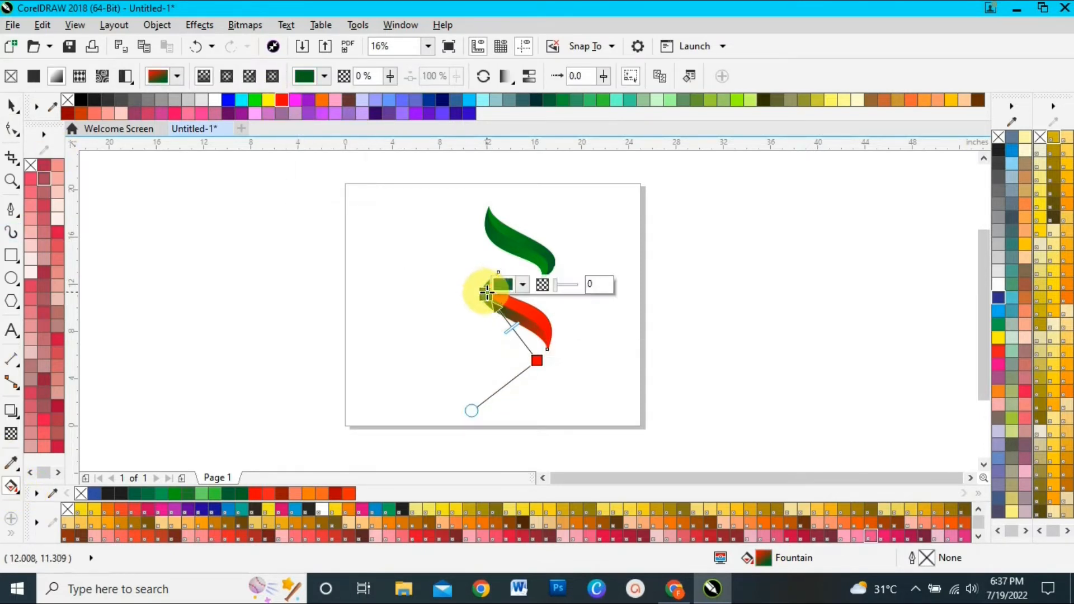
left_click(280, 101)
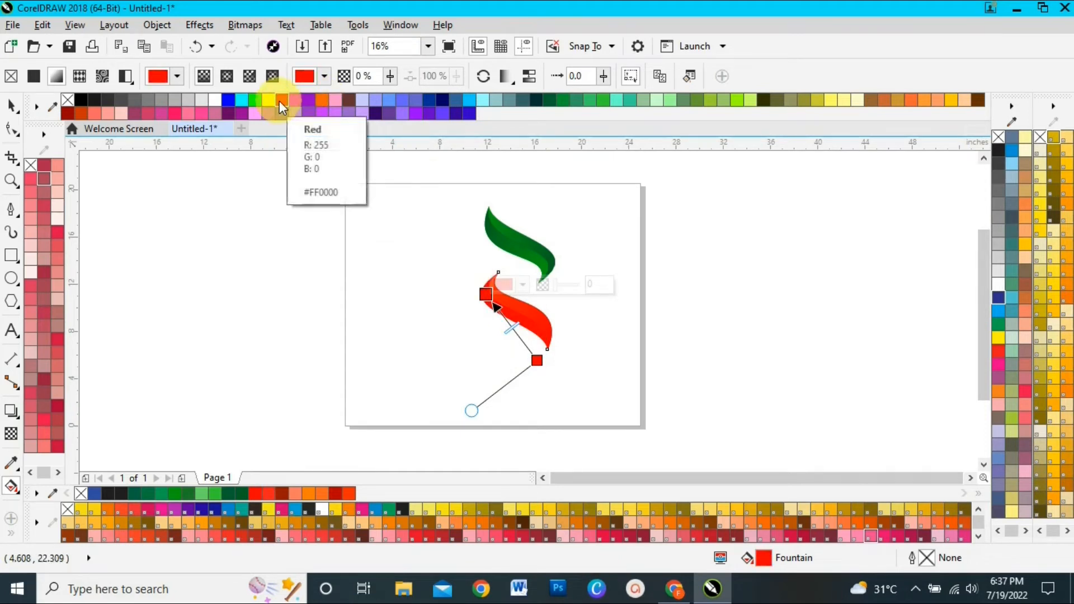
Make the lower fountain fill node of the leaf's lower-left half orange, and deselect the leaf
left_click(537, 359)
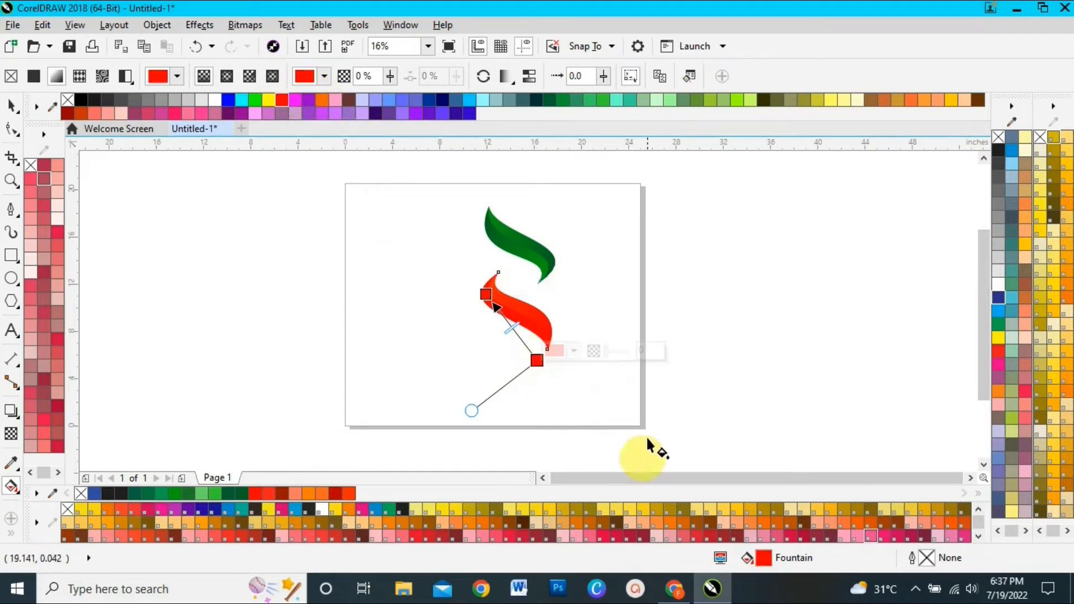
left_click(280, 99)
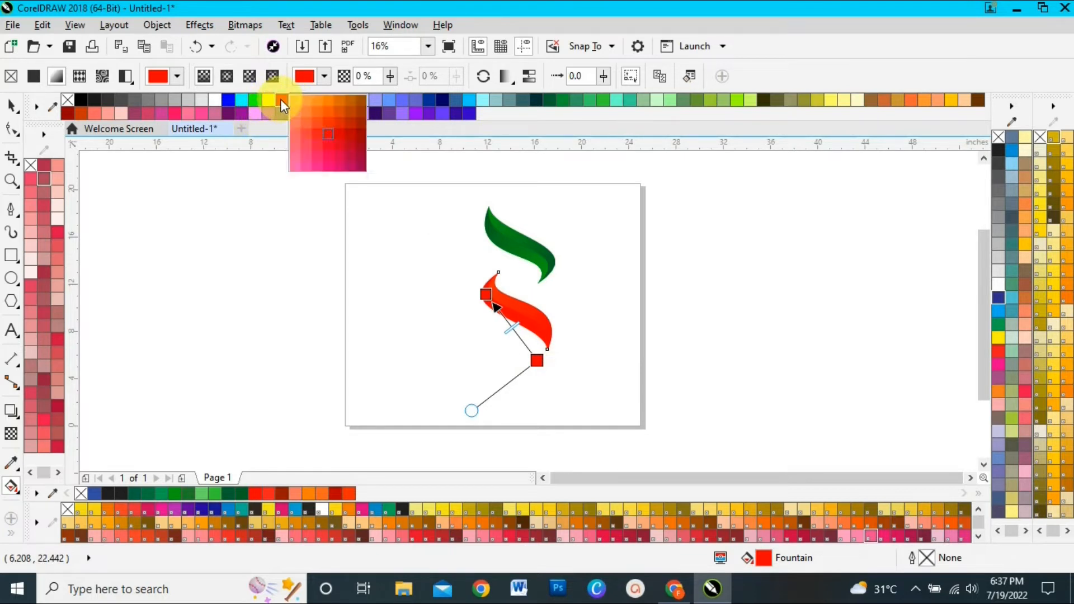
left_click(329, 115)
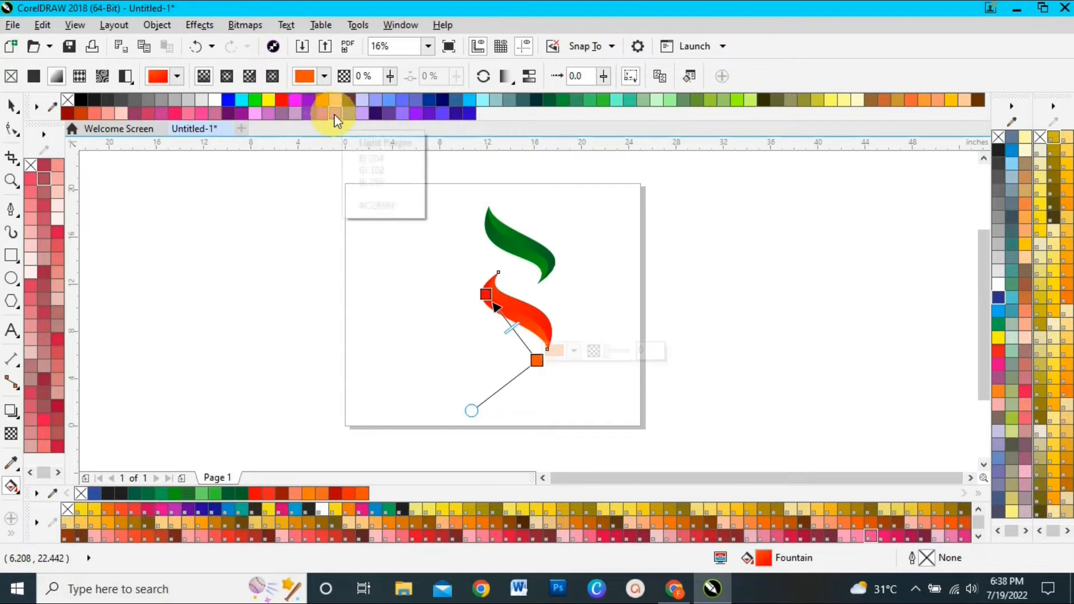
left_click(11, 105)
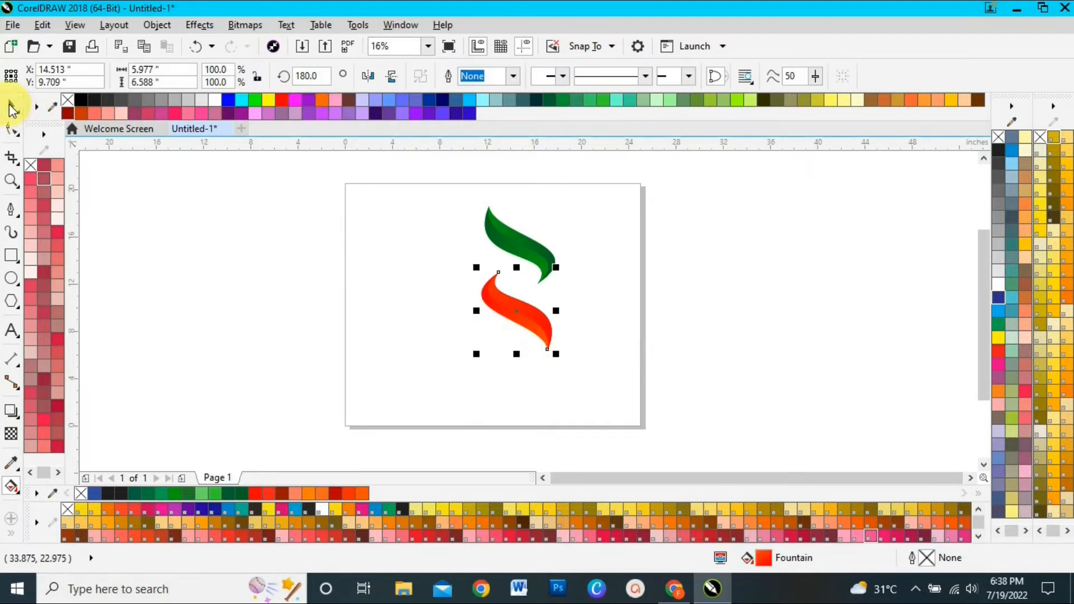
left_click(723, 296)
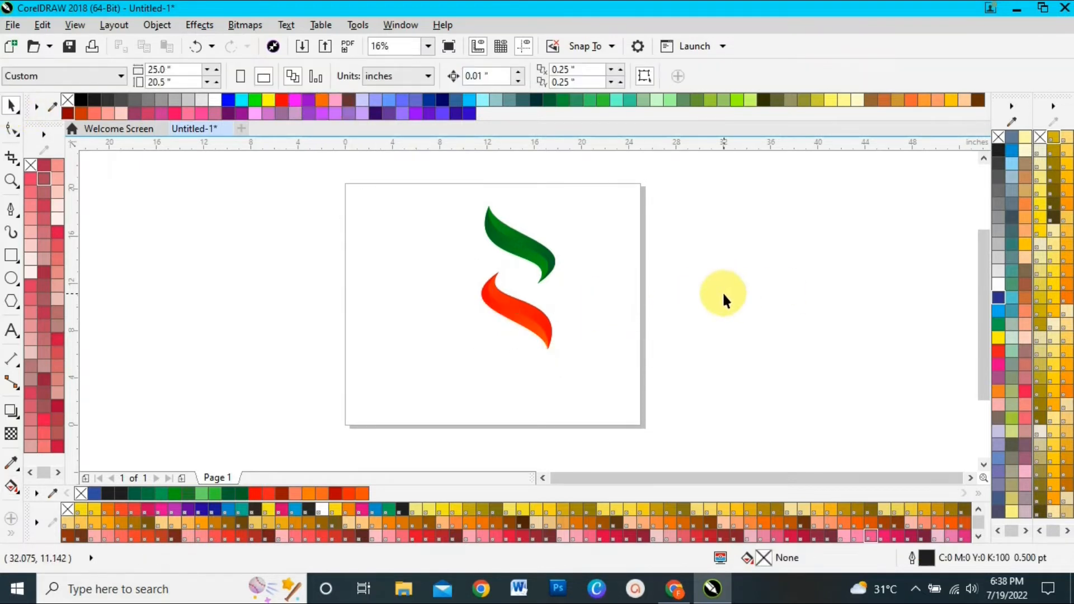
Draw a circle about 5.7 inches across left of the page and give it a diagonal linear fountain fill ending in red at the lower right
left_click(11, 278)
left_click_drag(257, 244, 307, 311)
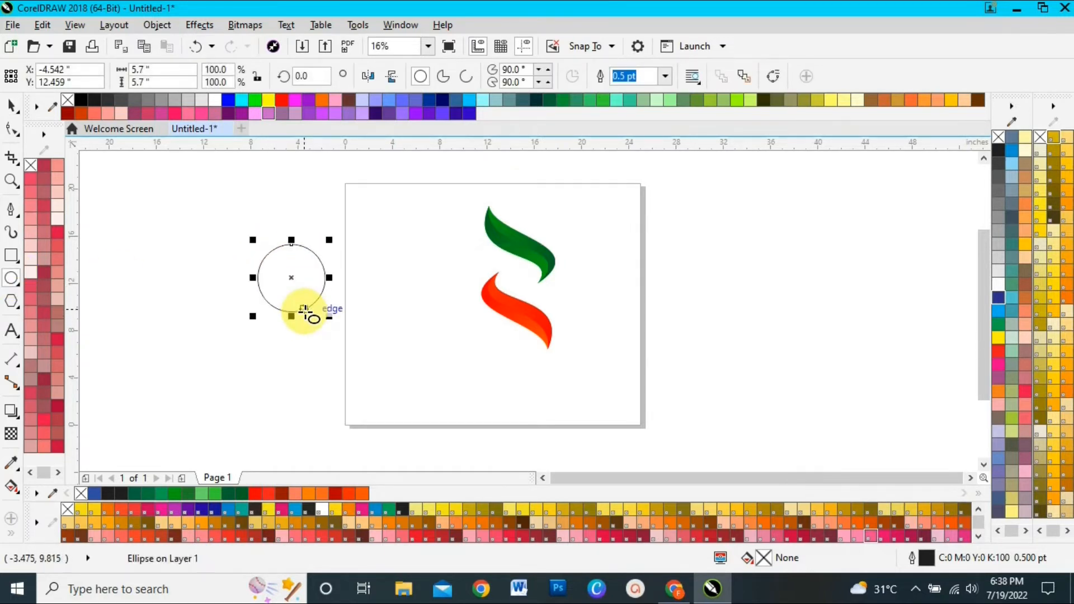
left_click(12, 488)
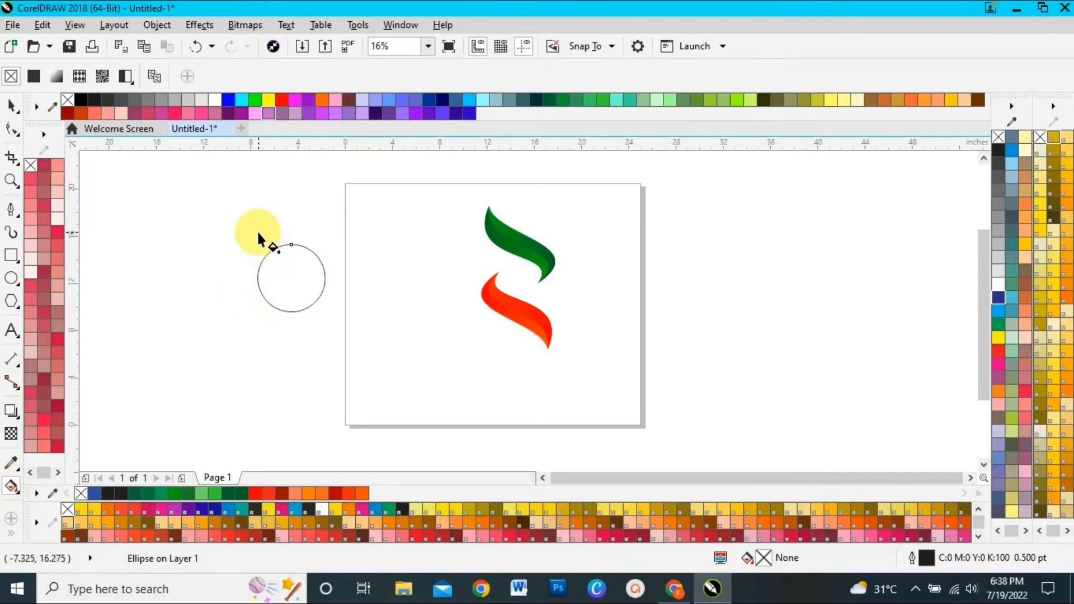
left_click_drag(257, 229, 301, 292)
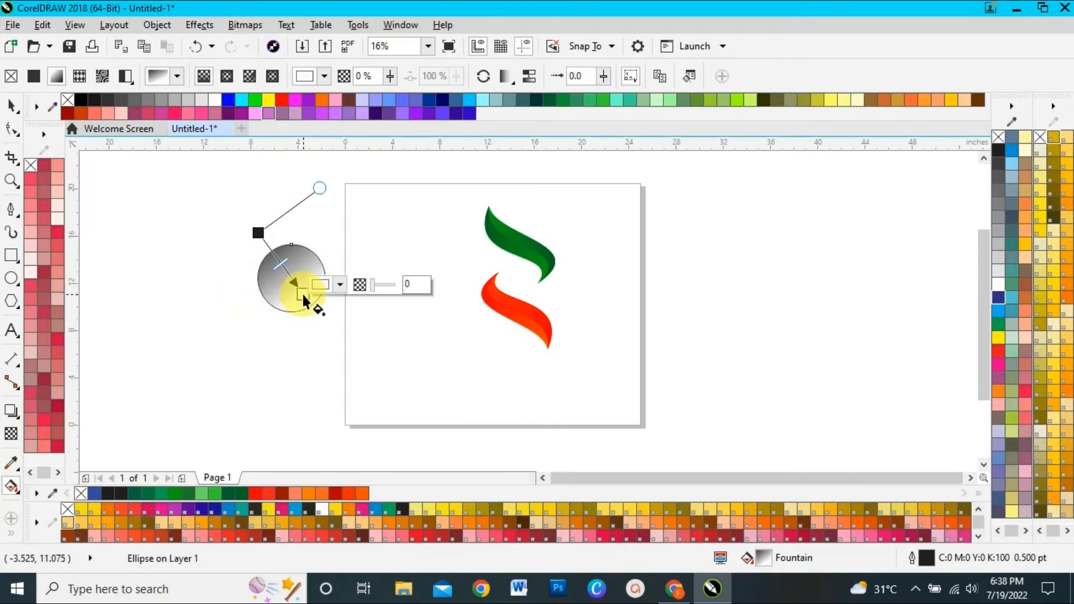
left_click(282, 104)
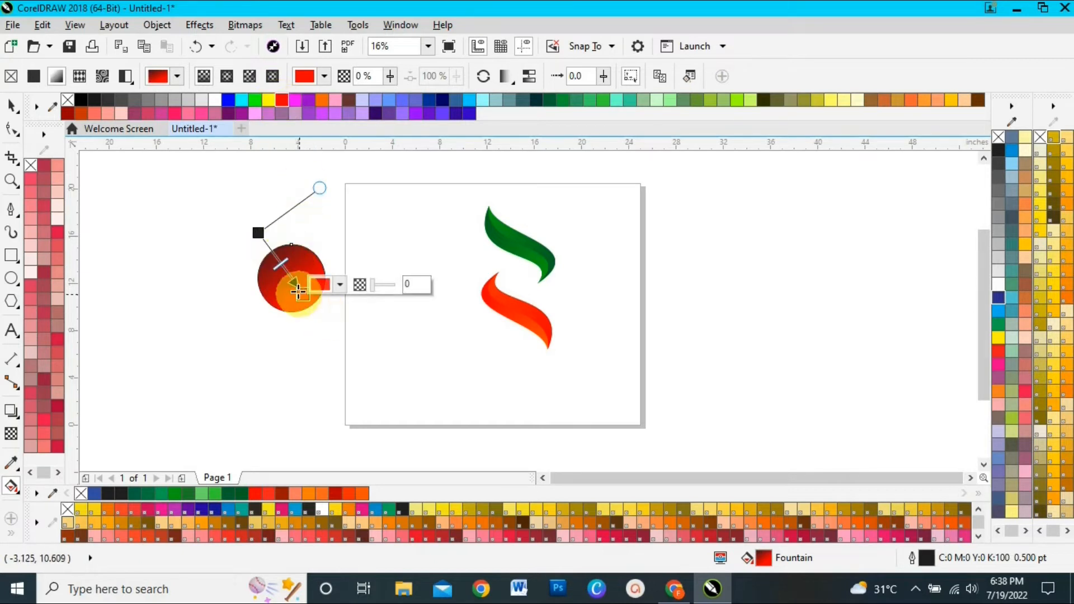
left_click_drag(298, 290, 315, 314)
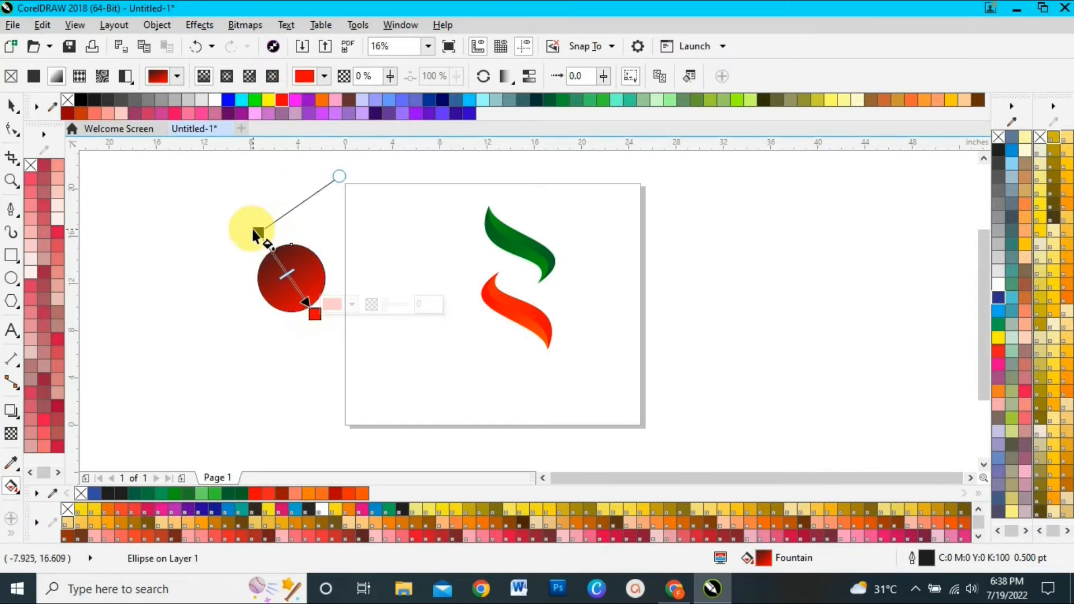
Make the start node of the circle's fountain fill dark green and shift it closer to the circle's upper-left edge
left_click(257, 231)
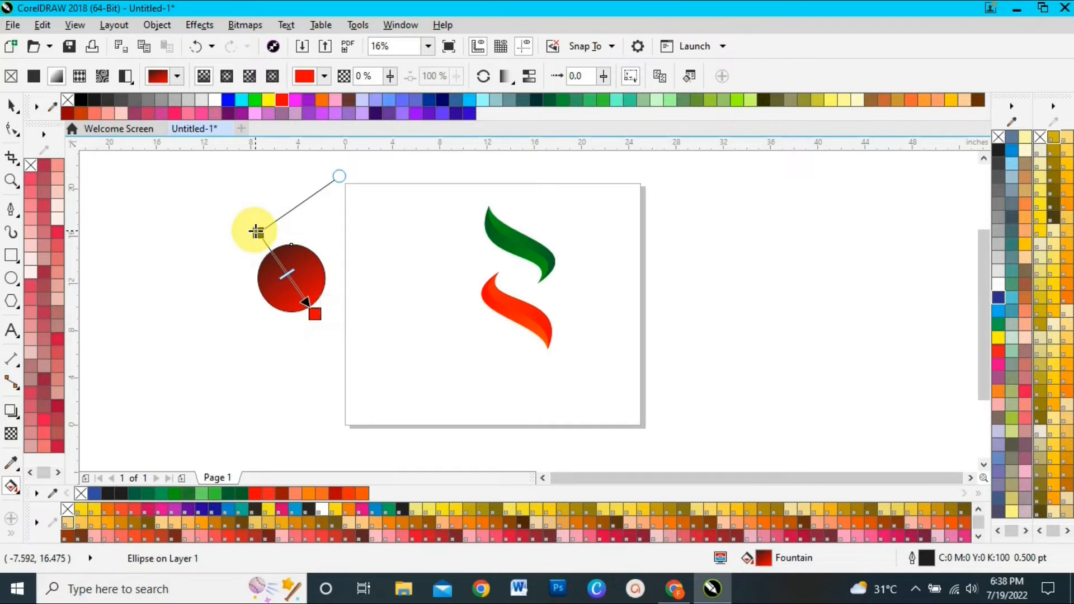
left_click(546, 101)
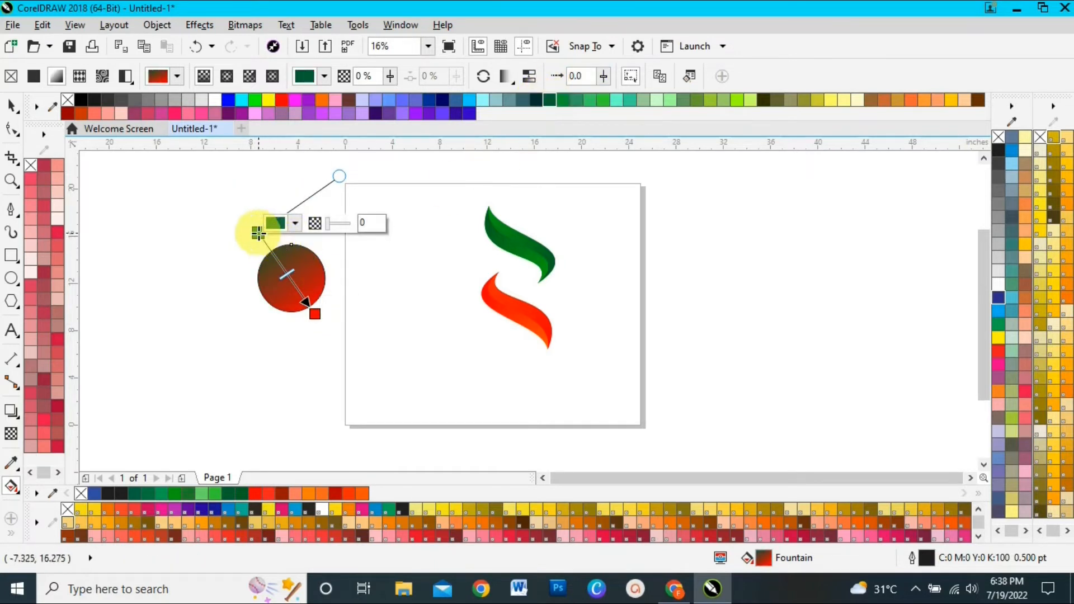
left_click_drag(258, 233, 273, 249)
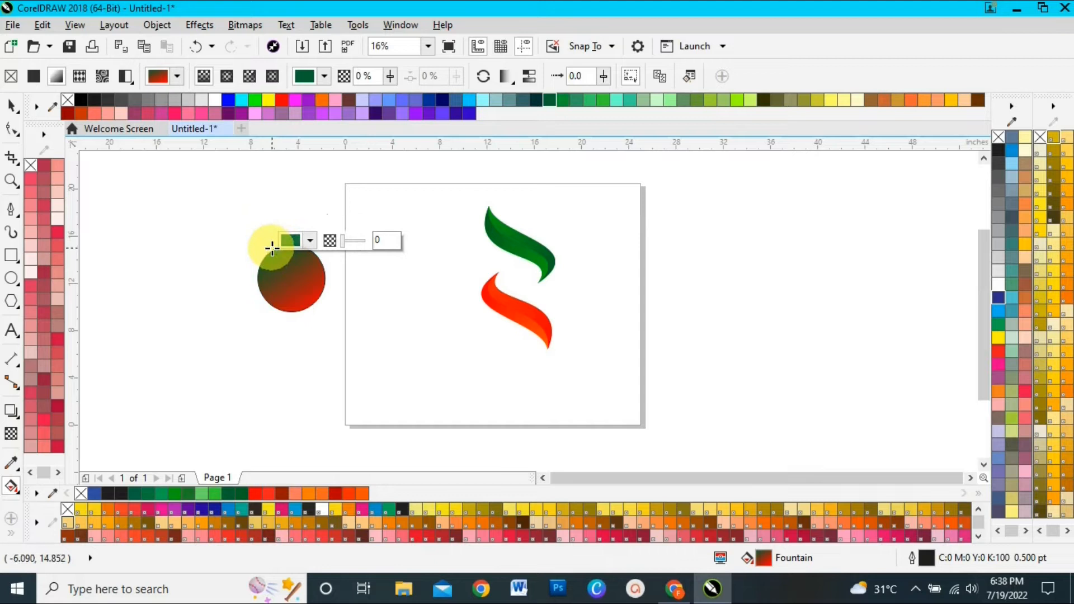
Extend the circle's fountain fill past its lower-right edge, and make the start node a brighter green placed just inside the upper-left edge
left_click(312, 312)
mouse_move(308, 314)
left_mouse_down()
mouse_move(322, 331)
mouse_move(317, 324)
left_mouse_up()
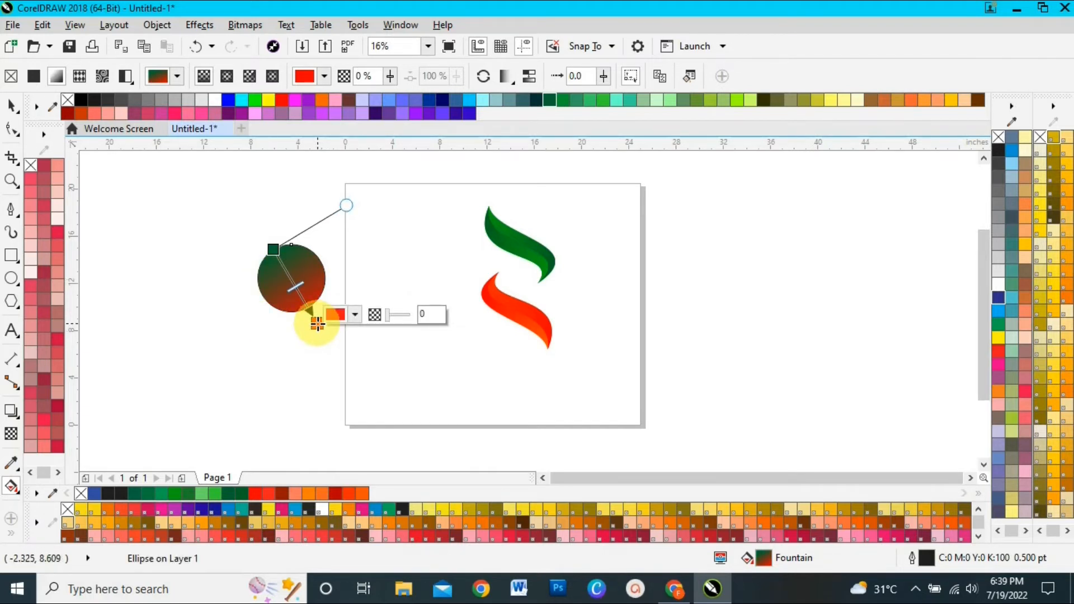
mouse_move(273, 249)
left_mouse_down()
mouse_move(265, 235)
mouse_move(273, 242)
left_mouse_up()
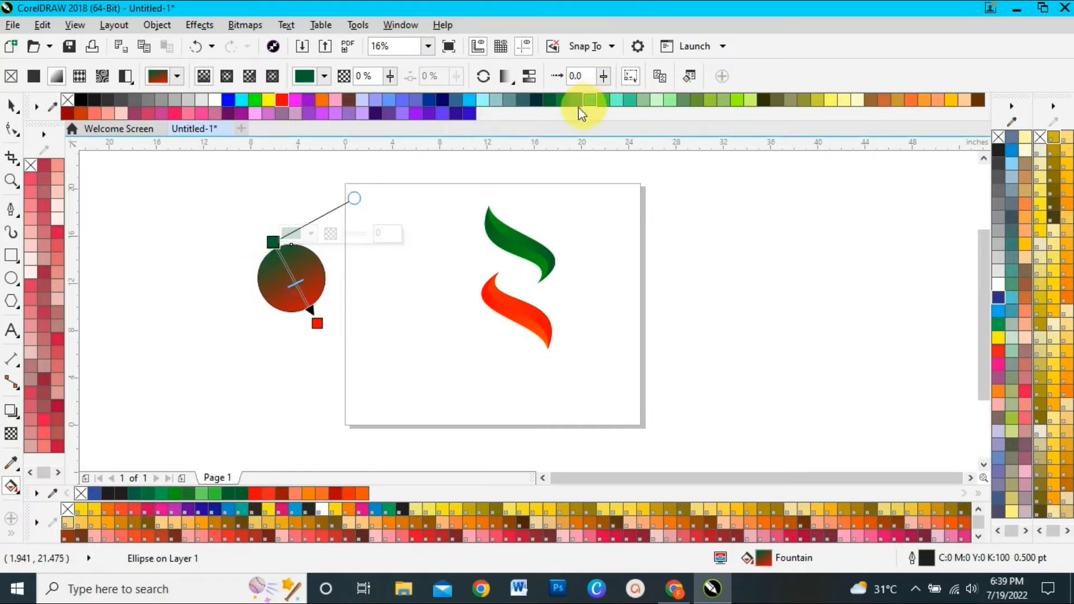
left_click(564, 101)
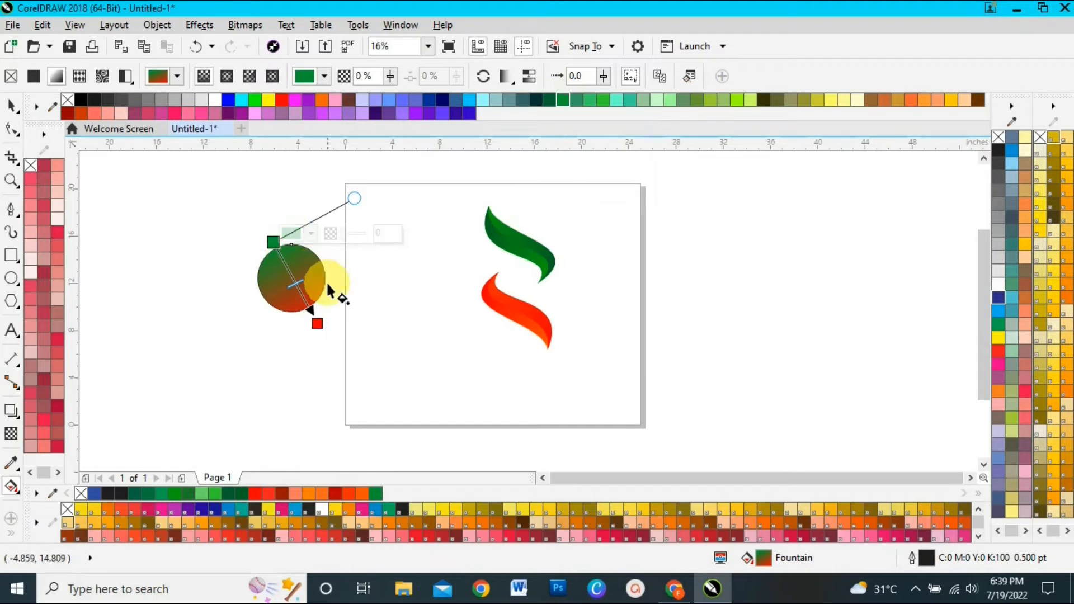
left_click(290, 273)
left_click_drag(290, 272, 279, 255)
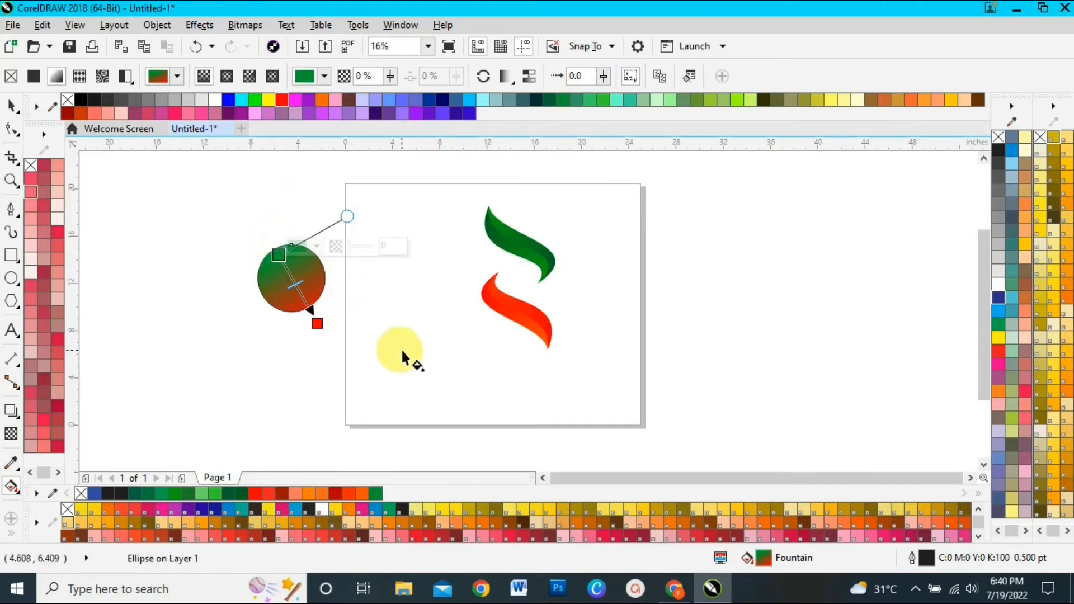
Enlarge the gradient circle about its centre to about 8.3 inches across, and deselect it
left_click(11, 105)
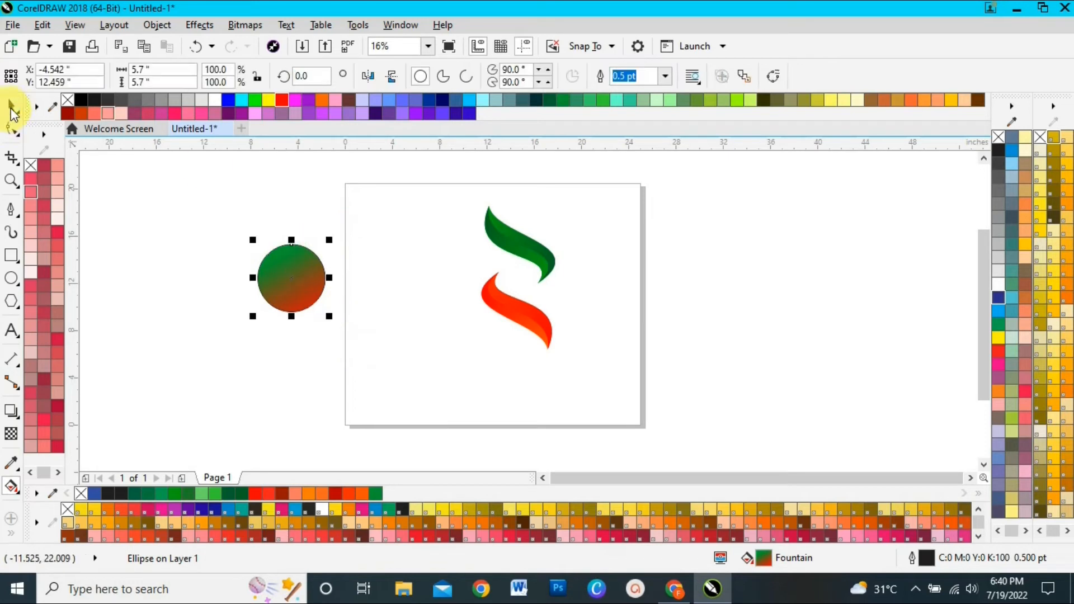
left_click(218, 277)
left_click_drag(239, 222, 341, 316)
left_click_drag(329, 238, 350, 224)
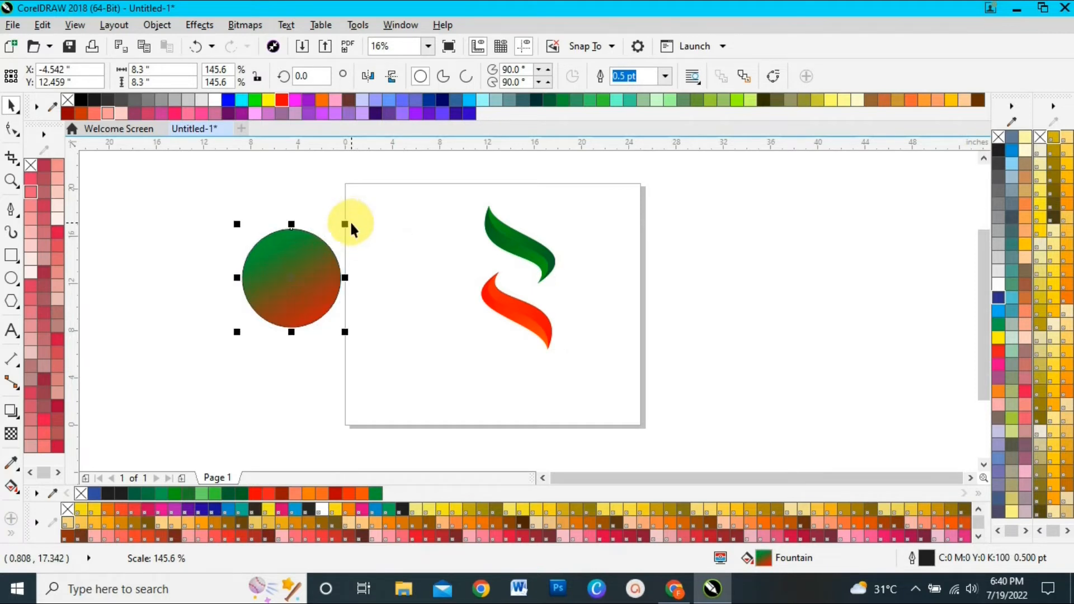
left_click(345, 226)
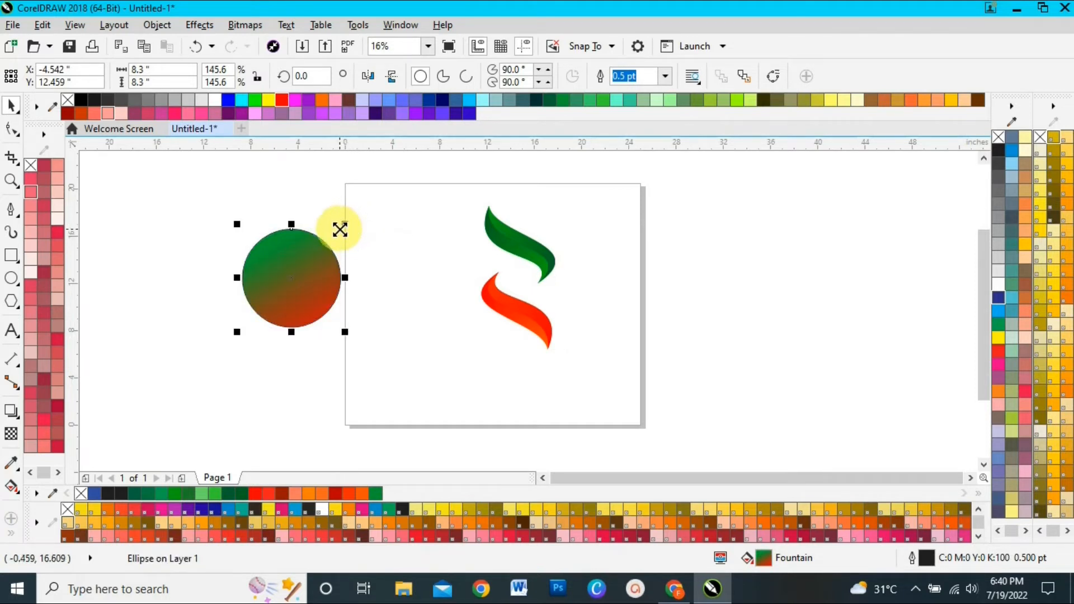
left_click(109, 311)
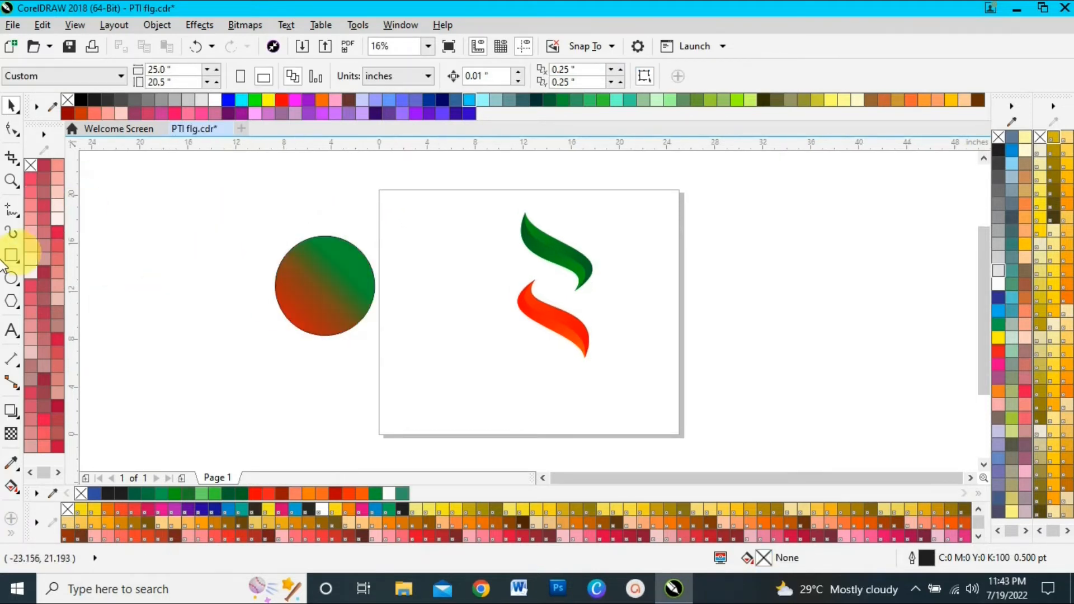
Draw a circle about 5.5 inches across inside the gradient circle and reduce it to an arc from about 77 to 259.5 degrees
left_click(11, 278)
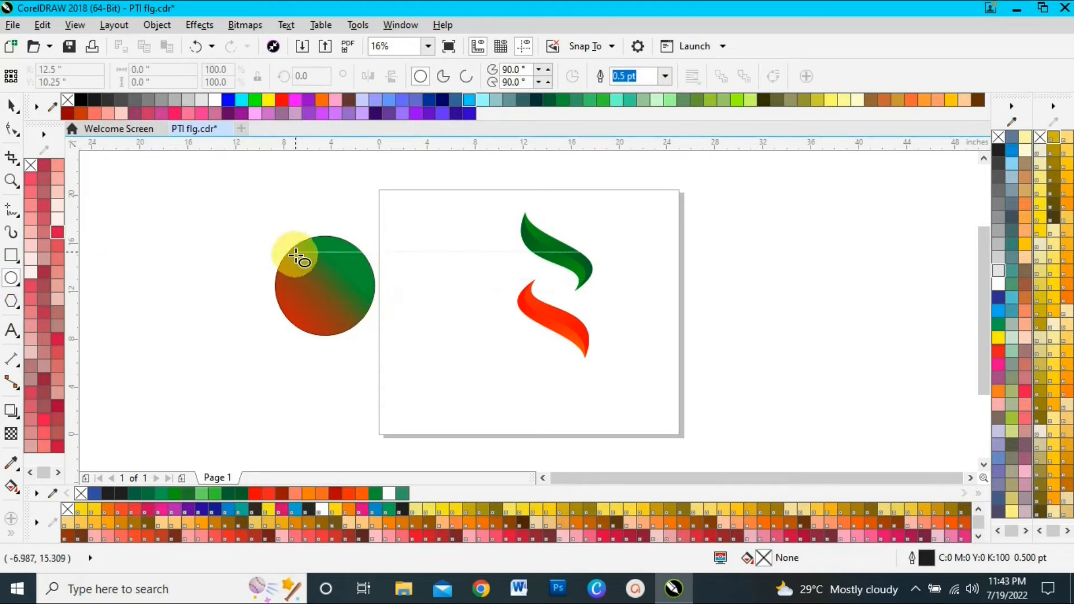
left_click_drag(295, 255, 351, 336)
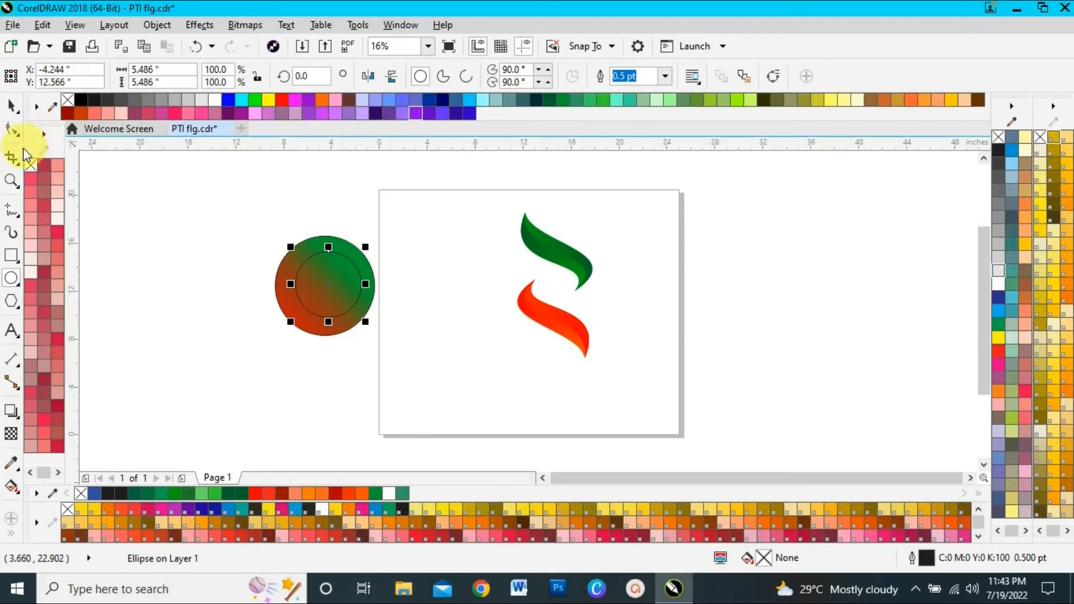
left_click(466, 76)
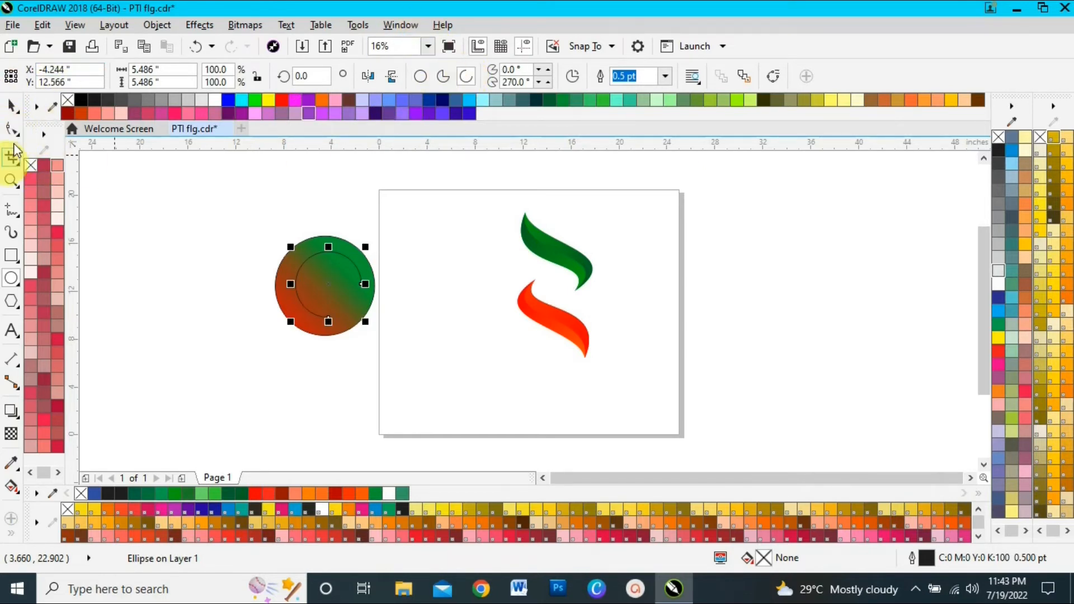
left_click(12, 134)
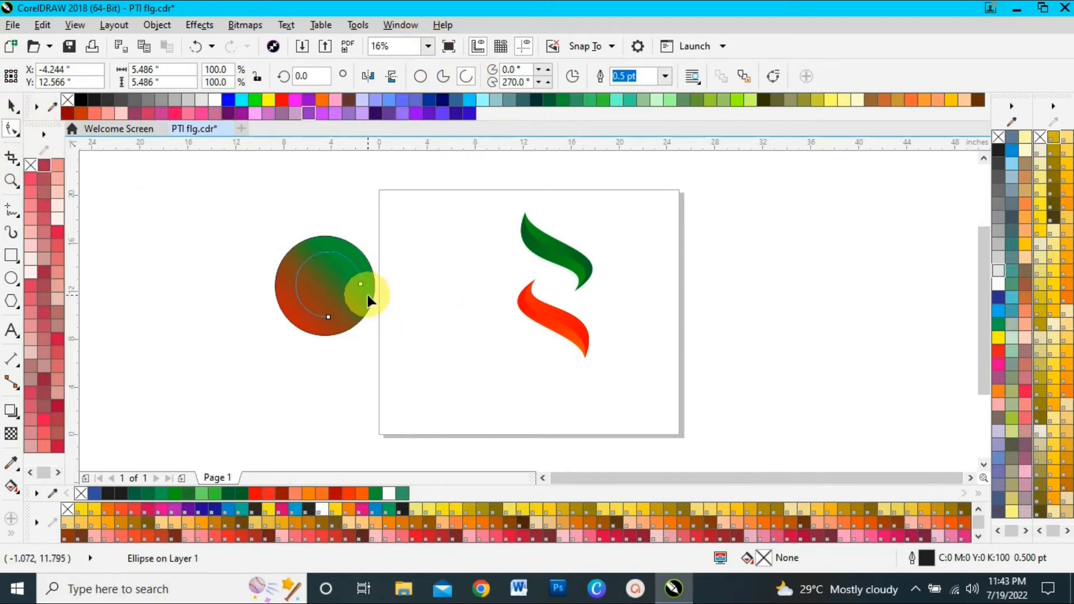
left_click_drag(361, 283, 338, 225)
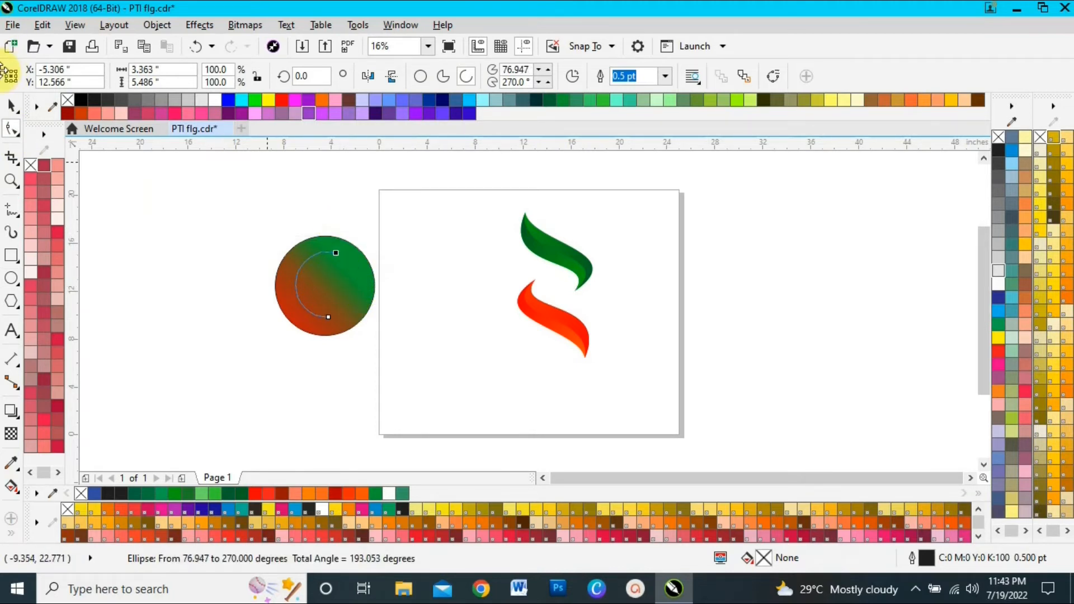
left_click_drag(328, 316, 322, 317)
Rotate the arc by about 37 degrees and place a copy shifted to the right so the two arcs outline a crescent
left_click(11, 107)
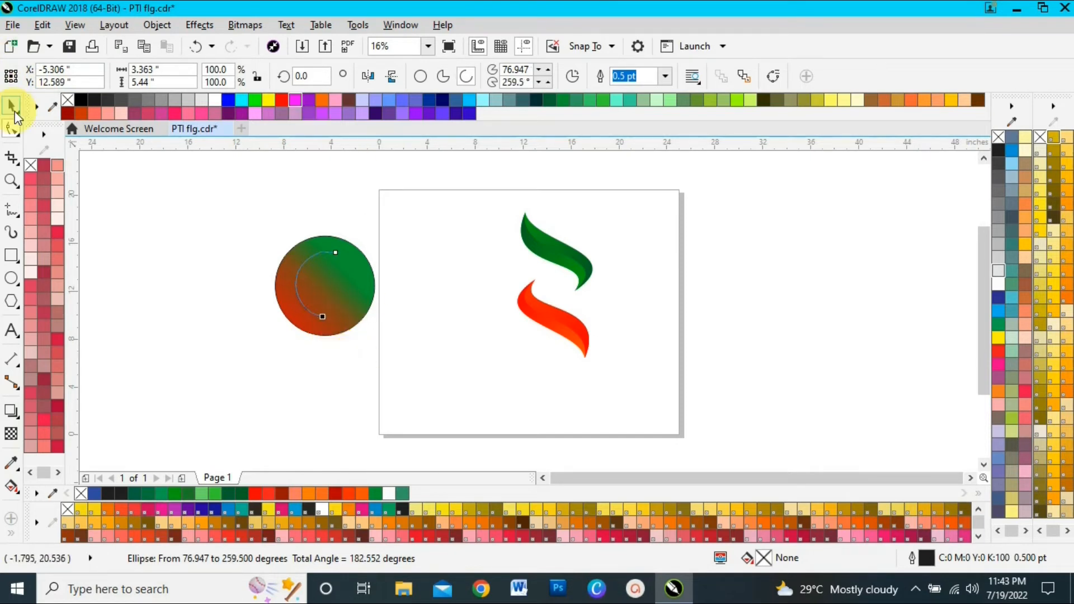
left_click(314, 287)
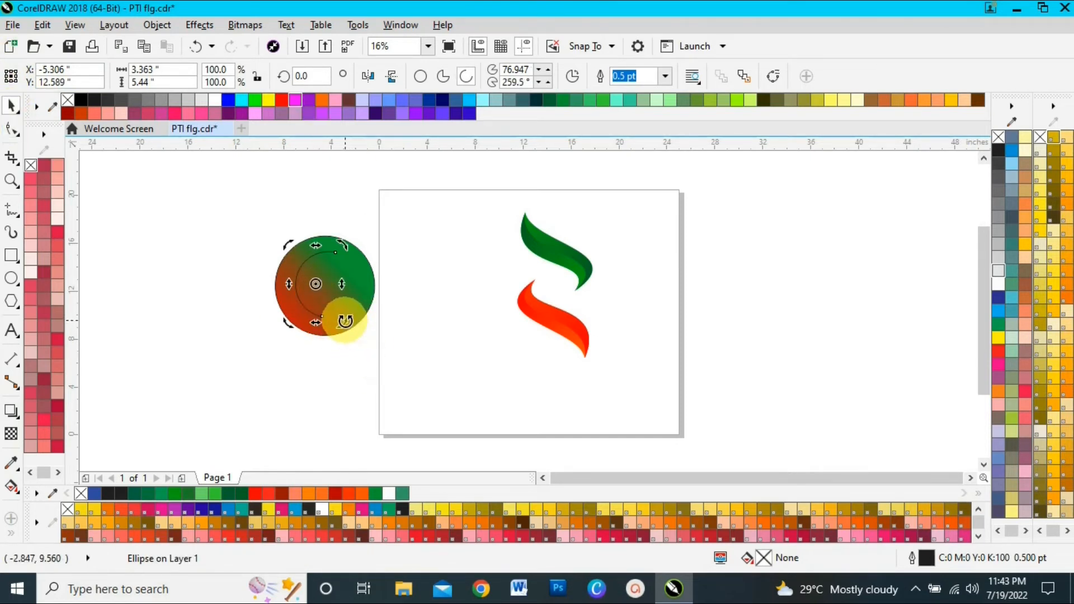
left_click_drag(340, 321, 344, 281)
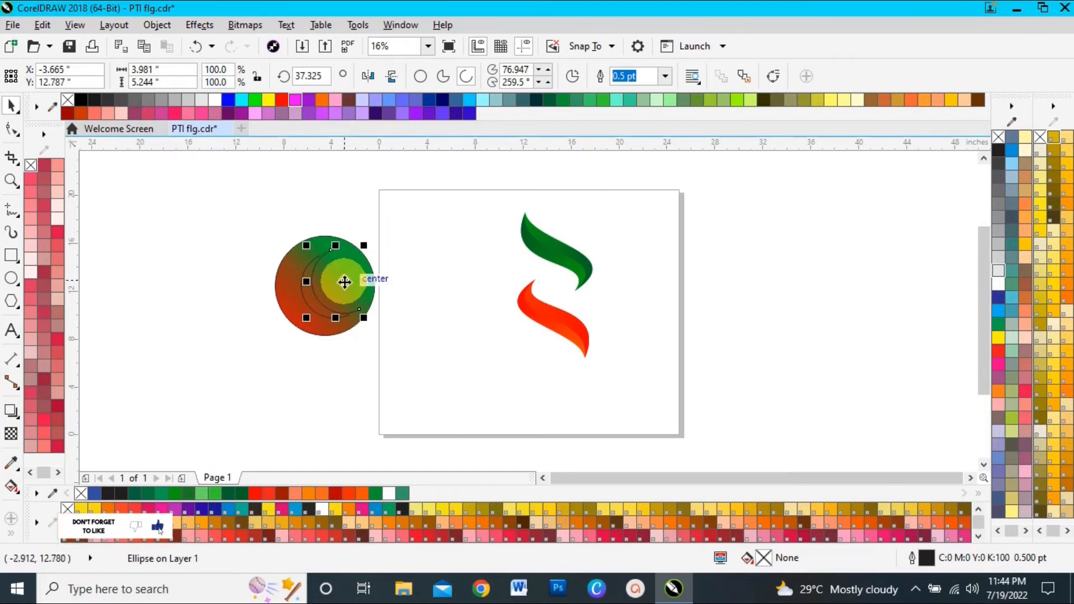
Weld the two arcs into one curve and join their end nodes at the upper and lower tips of the crescent
left_click(301, 299, "shift")
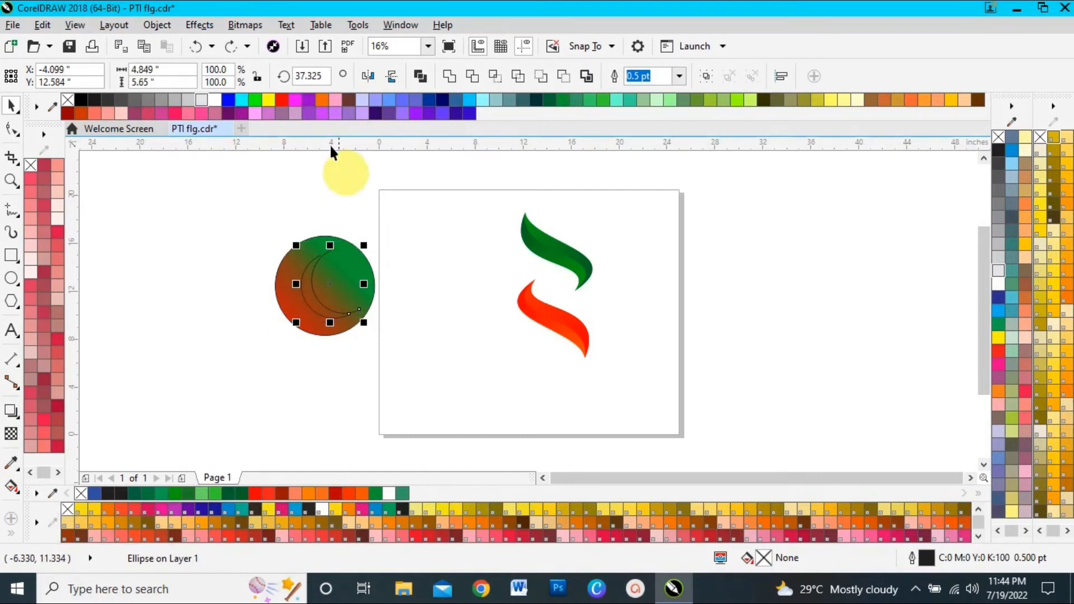
left_click(449, 76)
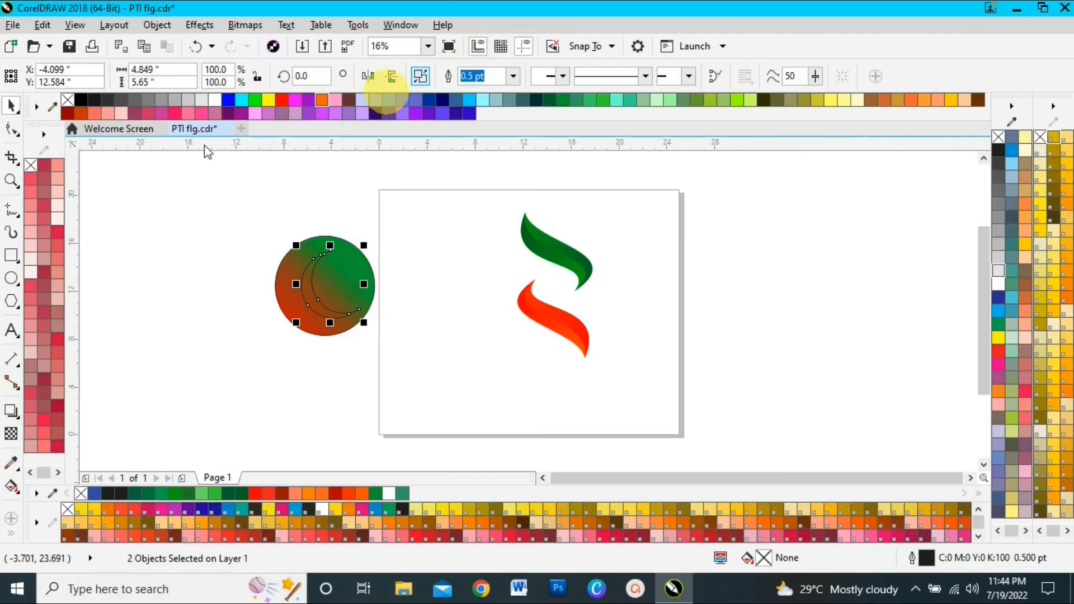
left_click(13, 134)
left_click(300, 256)
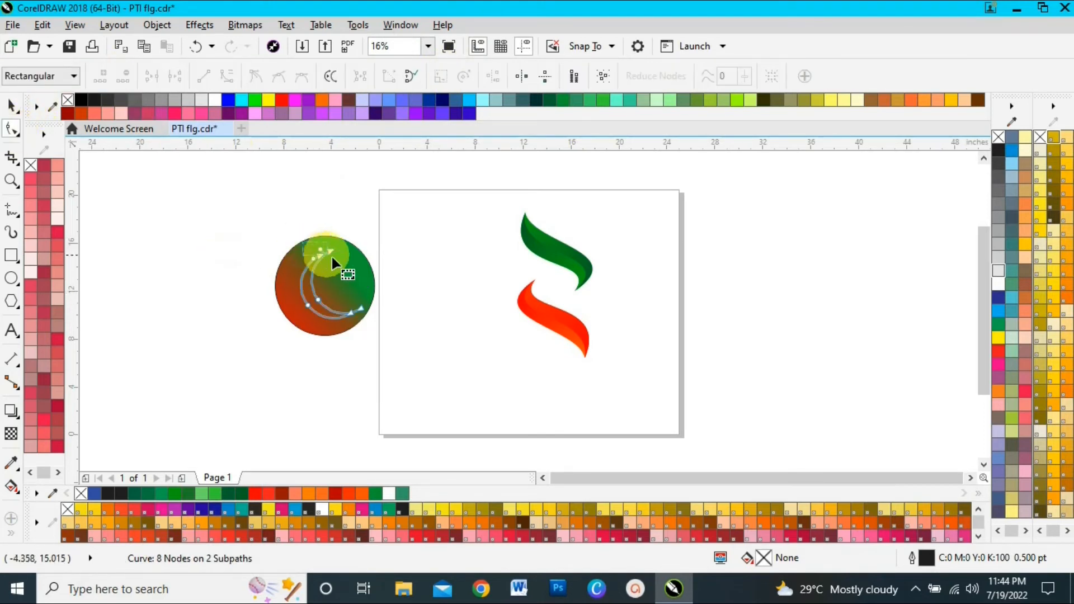
left_click(152, 75)
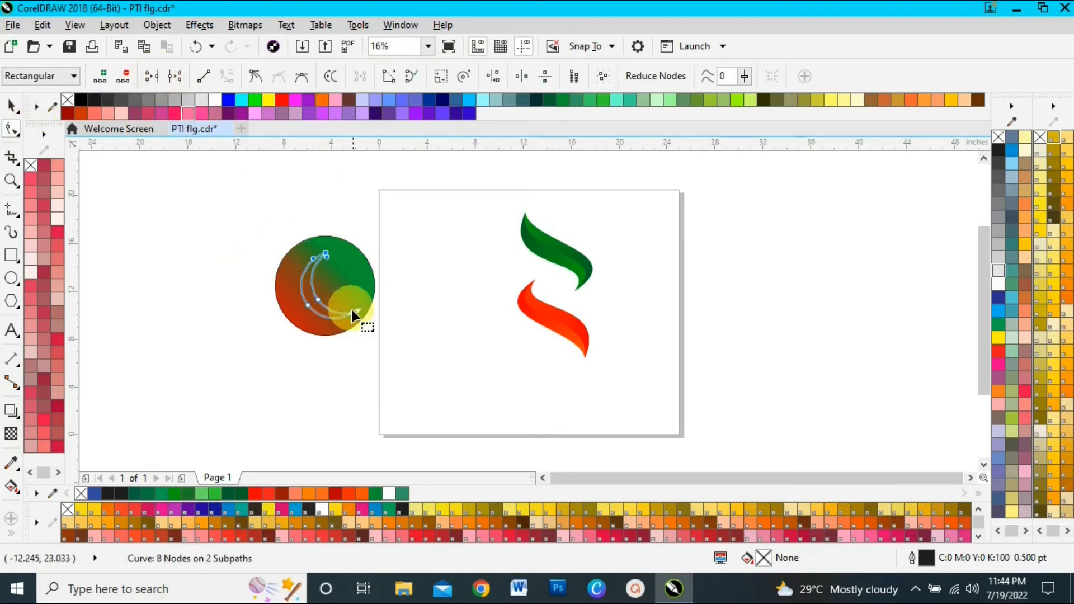
left_click_drag(373, 329, 374, 330)
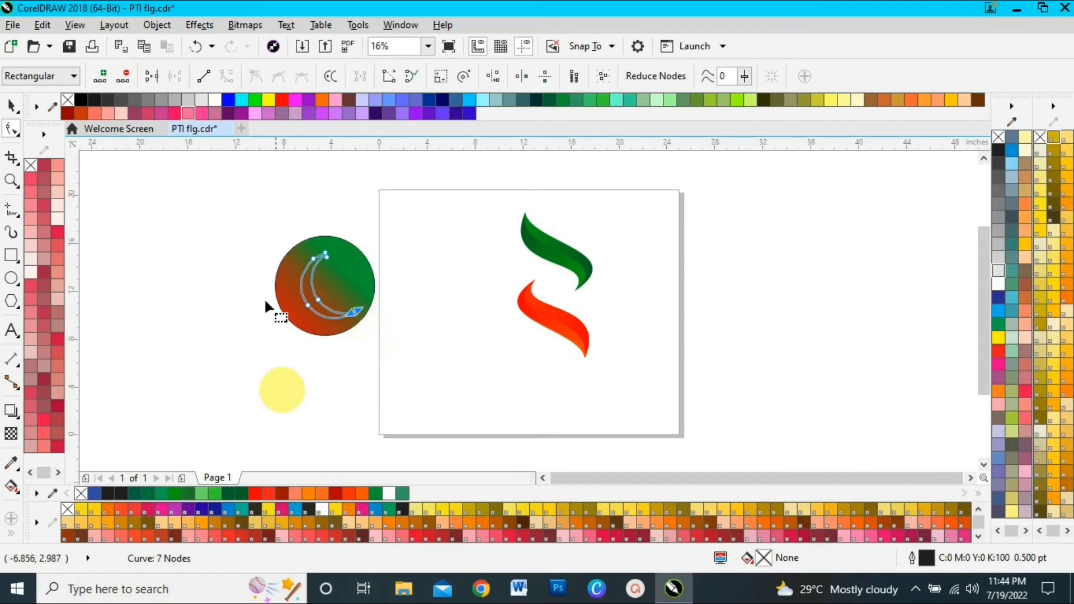
left_click(150, 76)
Fill the crescent with white and remove its outline
left_click(10, 108)
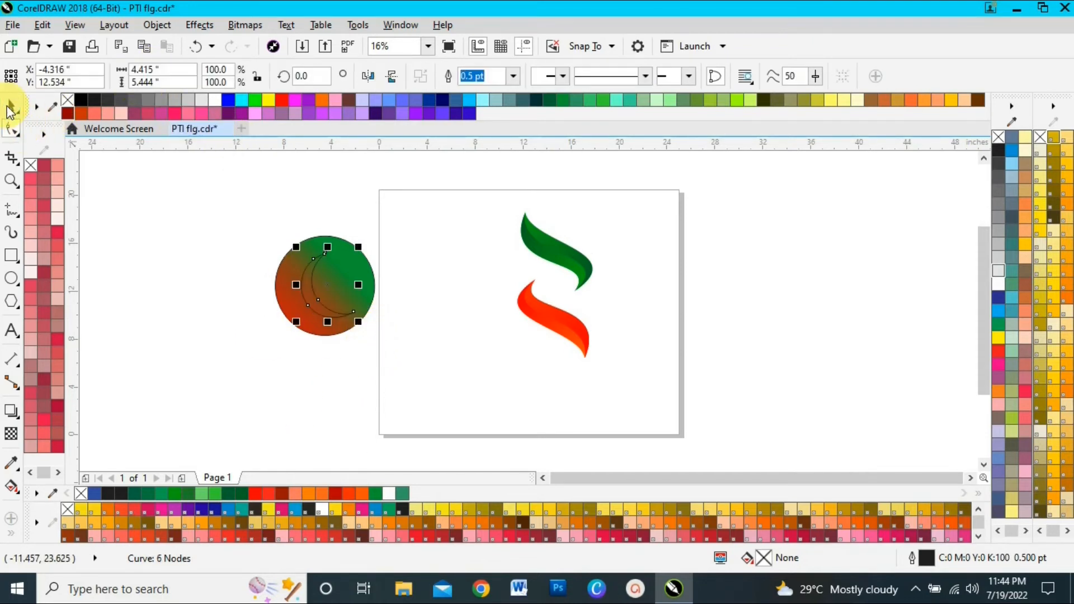
right_click(1053, 306)
key("ctrl+z")
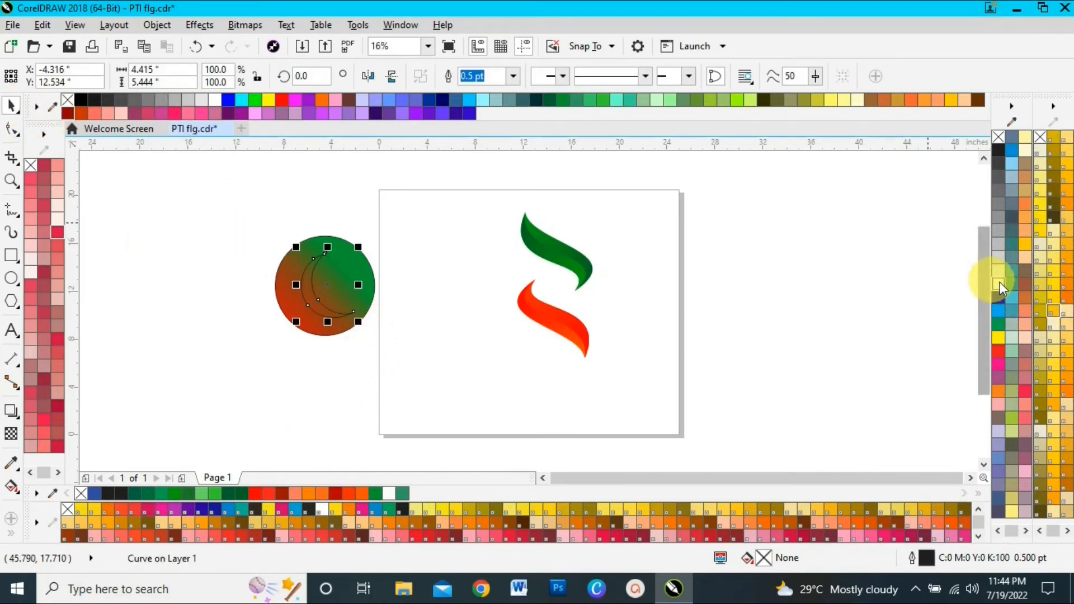
left_click(997, 281)
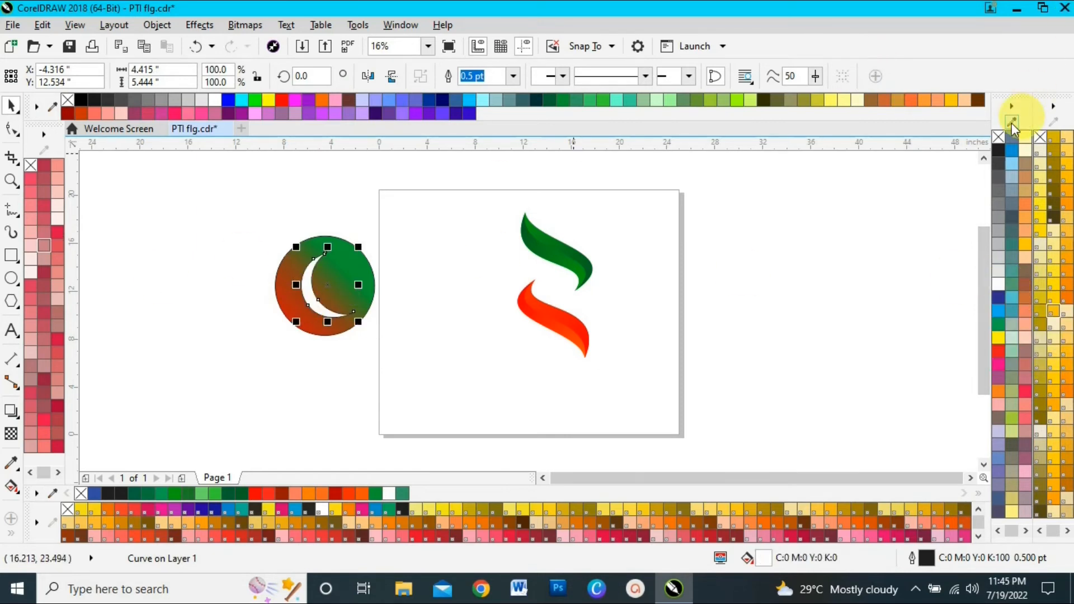
right_click(1002, 136)
left_click(853, 286)
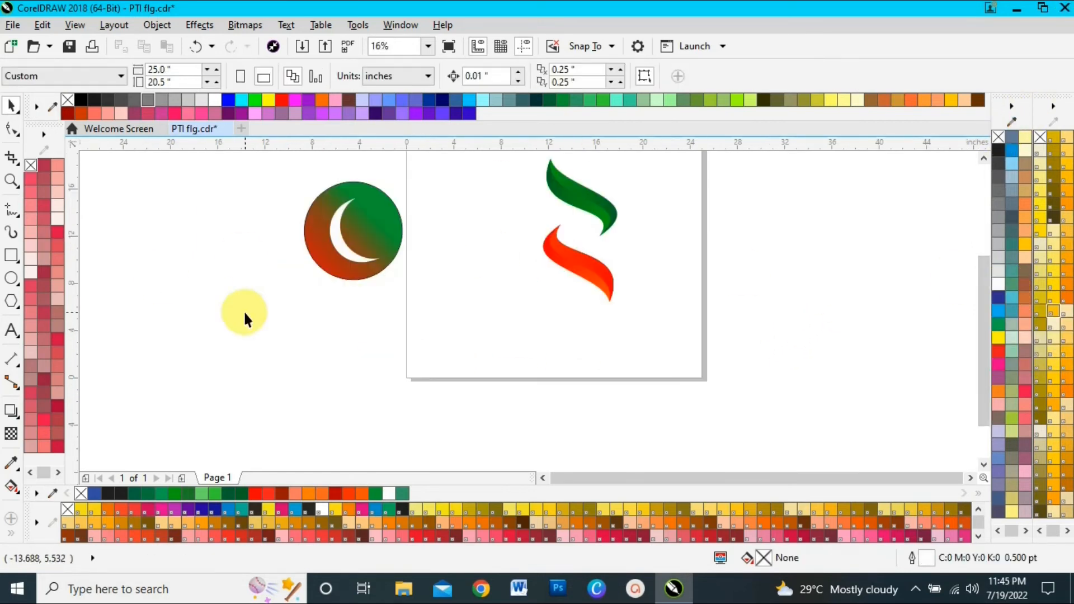
Draw a five-pointed star about 1.7 inches wide inside the curve of the crescent
key("z")
left_click_drag(328, 163, 412, 274)
left_click(405, 284)
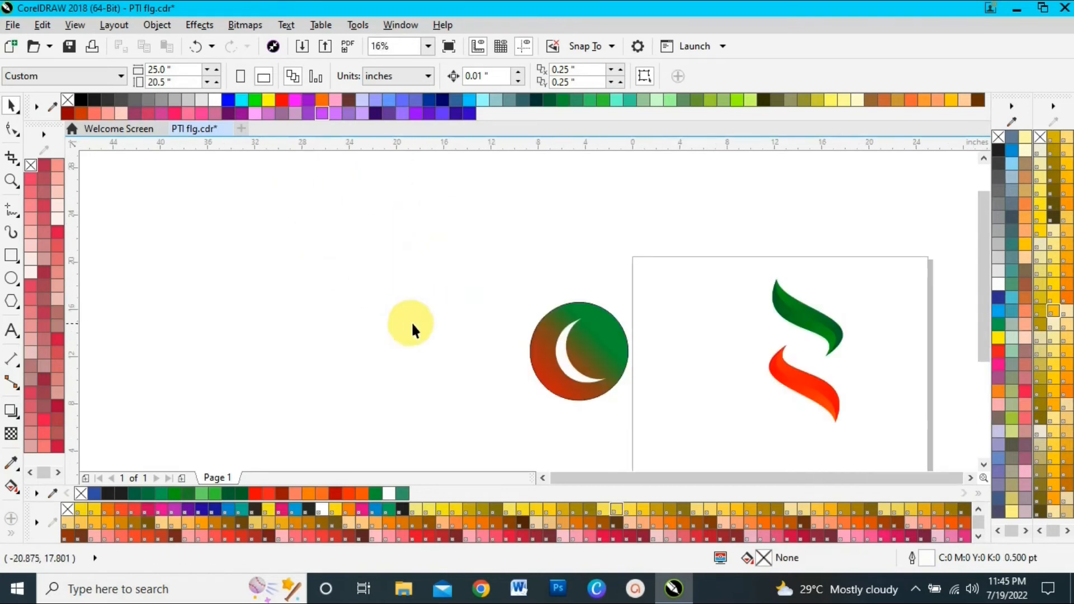
left_click(17, 308)
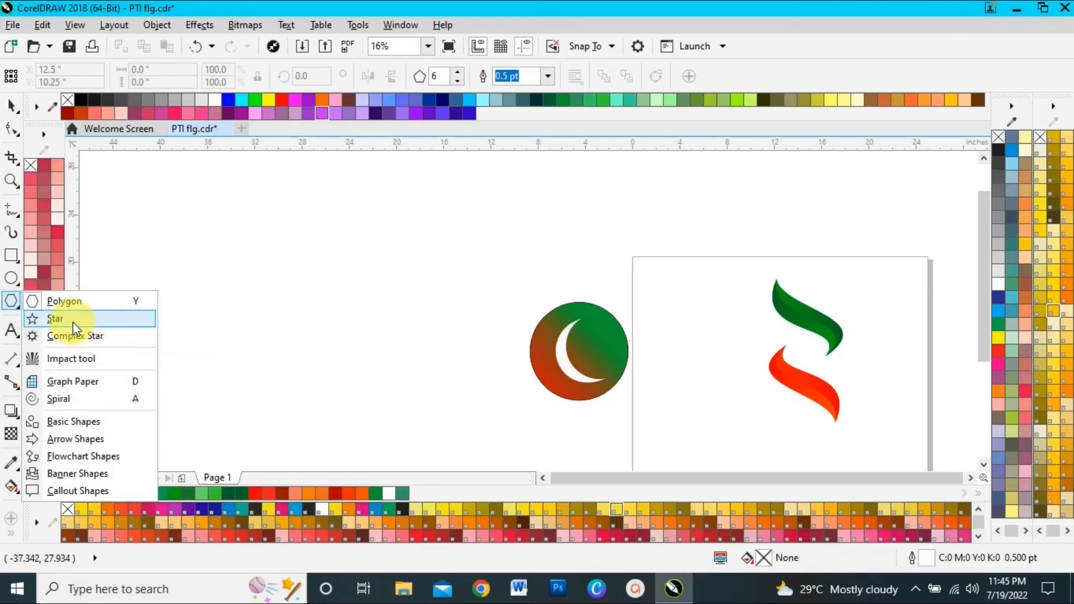
left_click(73, 320)
left_click_drag(585, 343, 606, 370)
key("space")
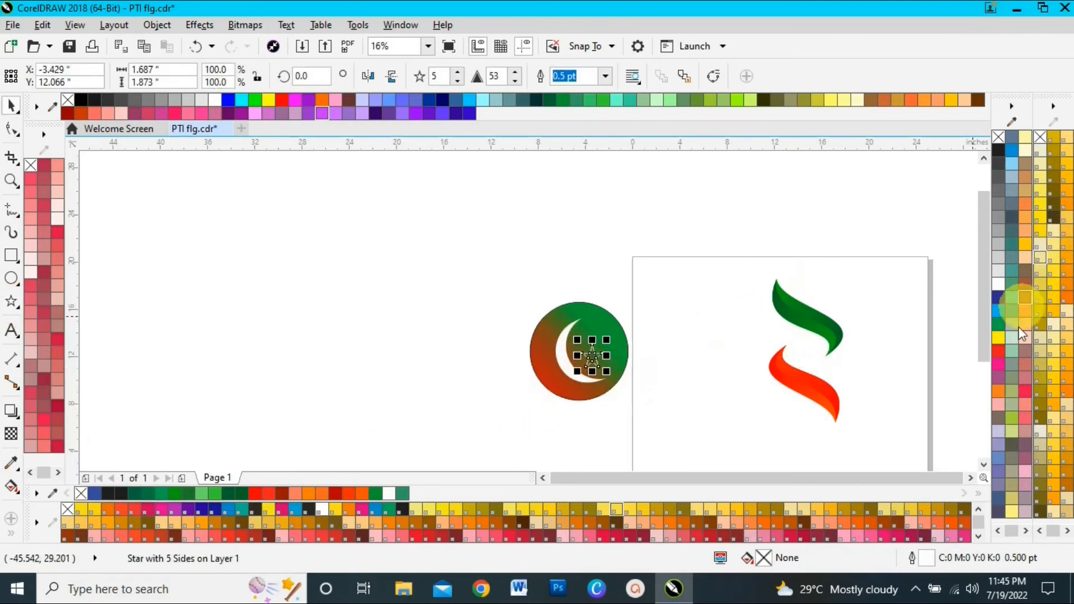
Fill the star with white without an outline, and move it up about 1 inch within the crescent
left_click(998, 282)
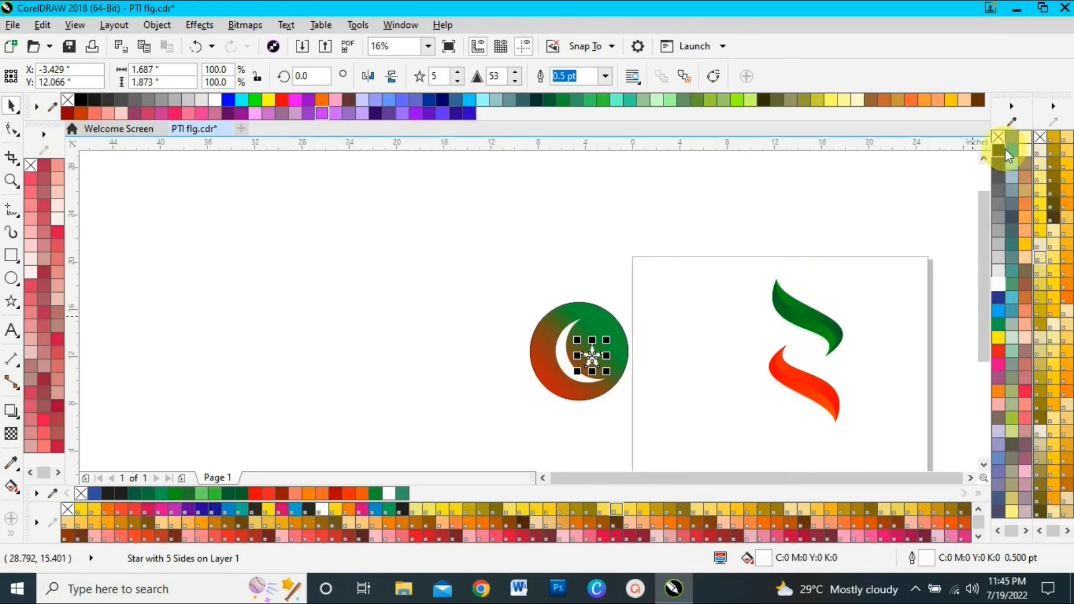
right_click(999, 135)
left_click(454, 307)
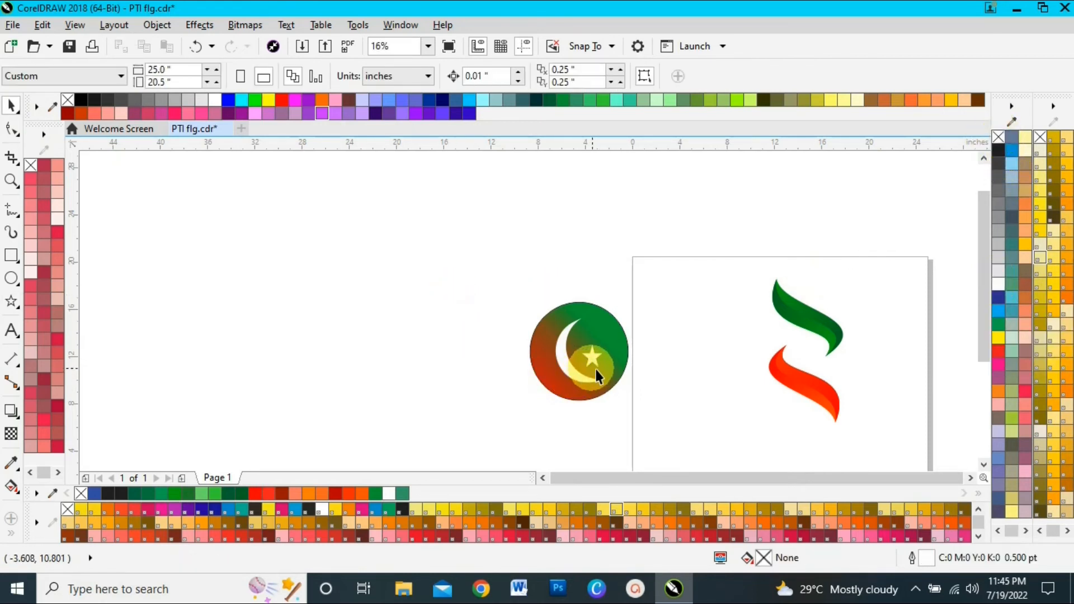
left_click_drag(590, 357, 588, 344)
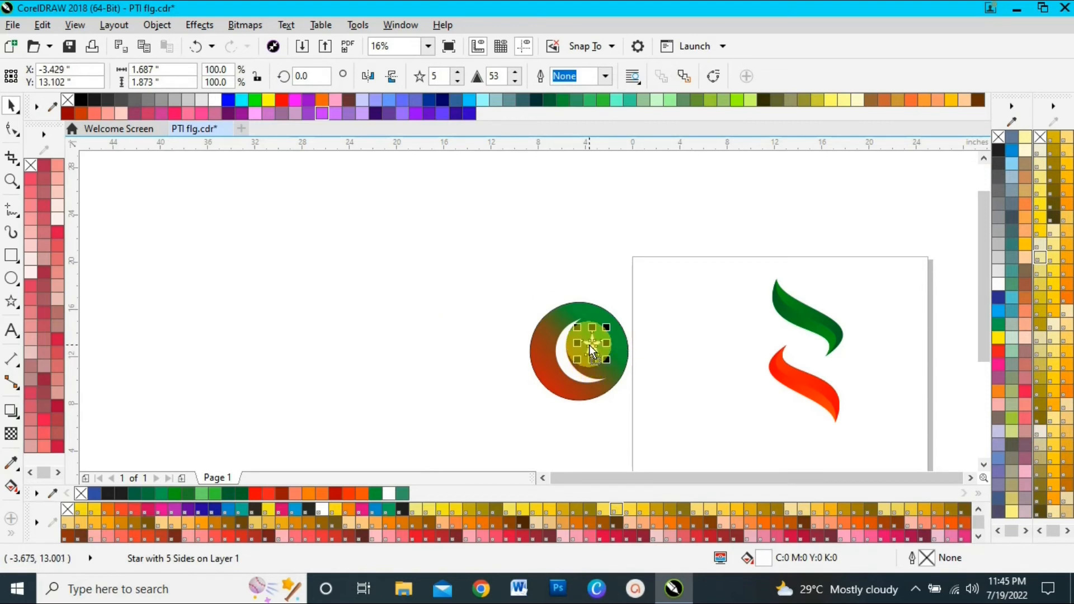
left_click(431, 323)
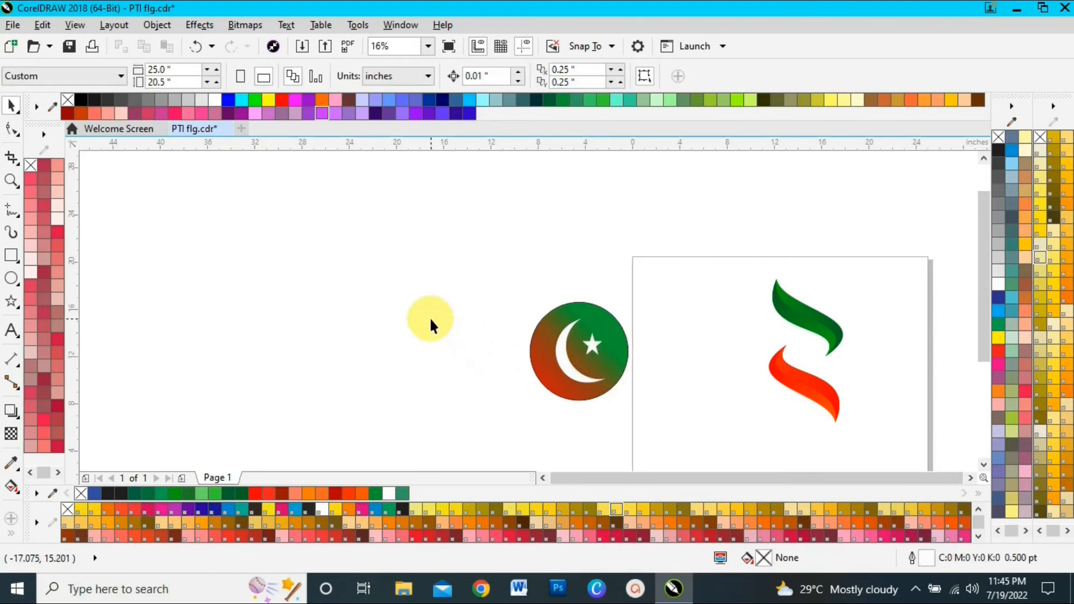
Group the gradient circle, white crescent and star into one emblem
left_click(561, 356)
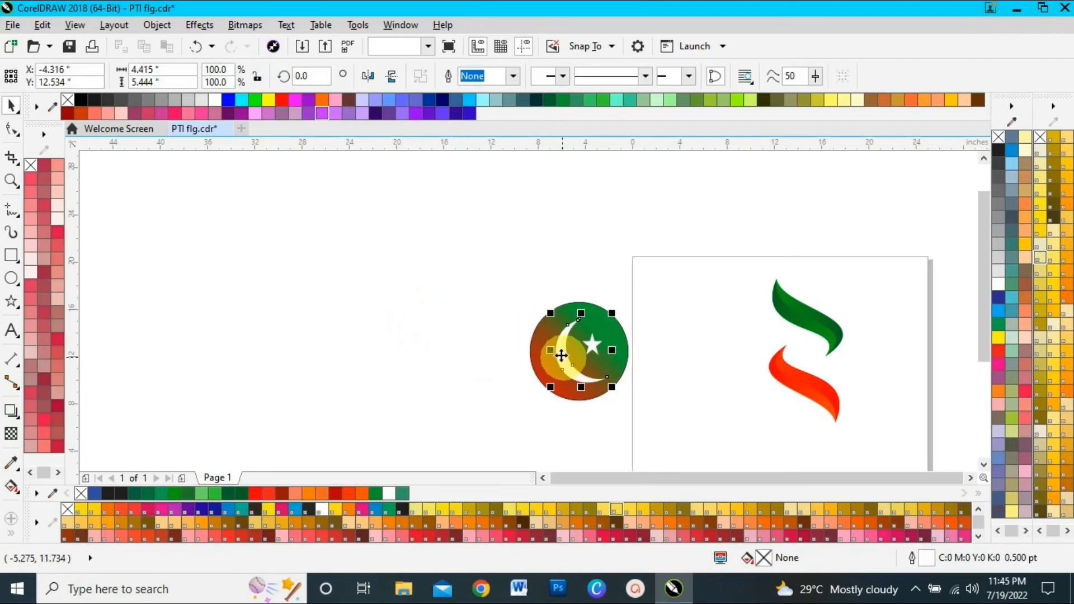
left_click(537, 355, "shift")
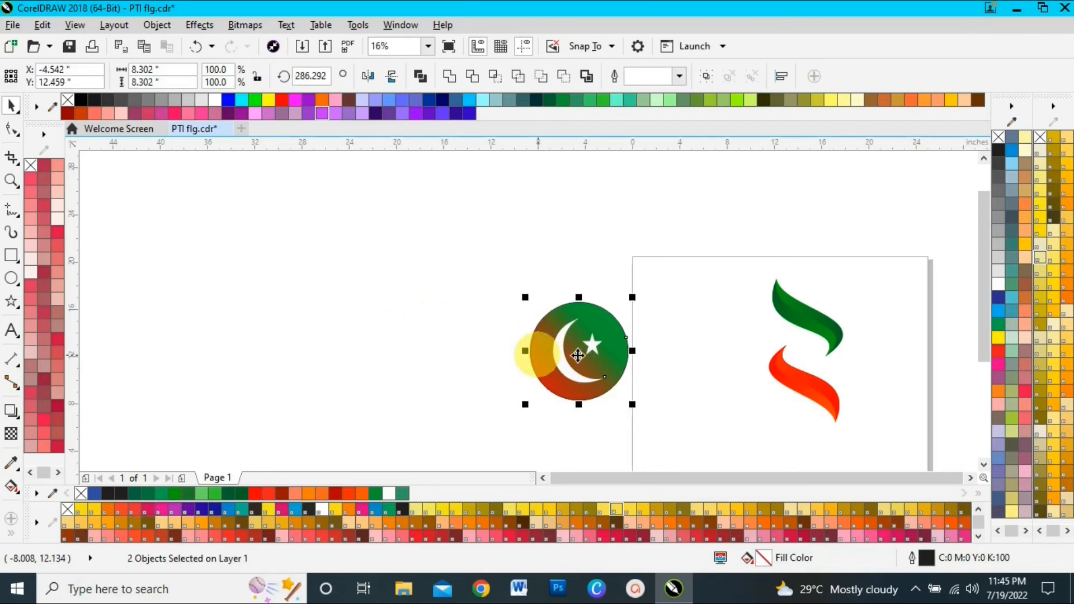
left_click(417, 299)
key("F2")
left_click_drag(500, 283, 653, 425)
scroll(652, 423, "down", 2)
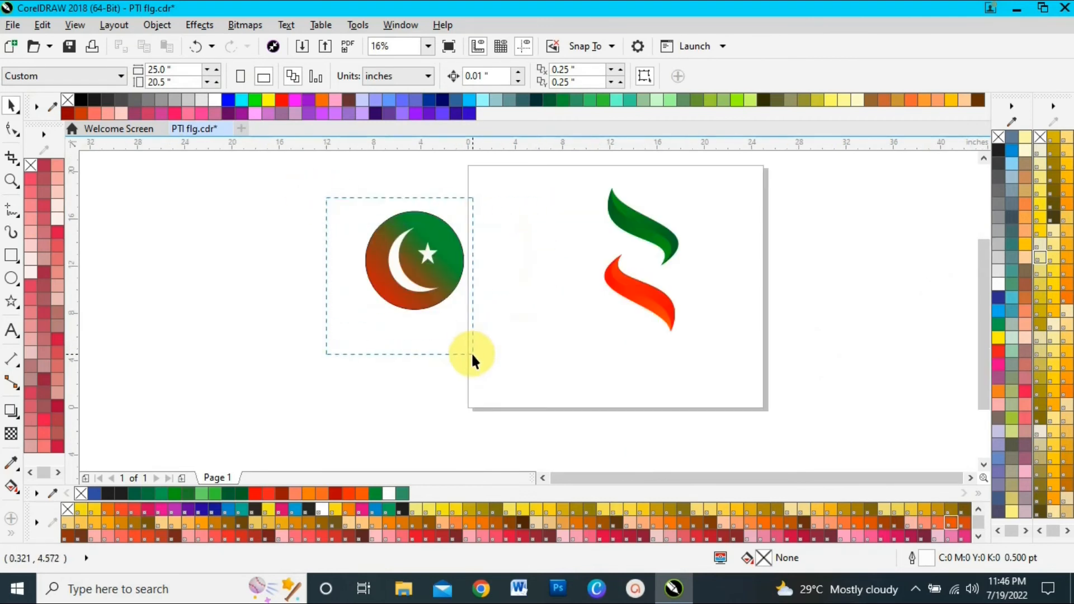
left_click_drag(472, 355, 481, 352)
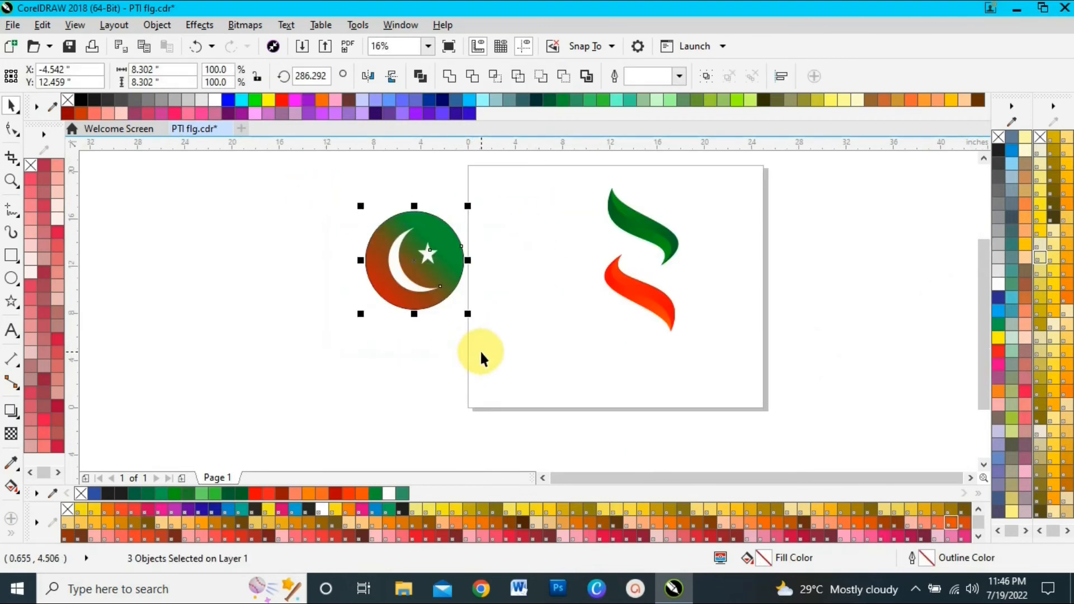
key("ctrl+g")
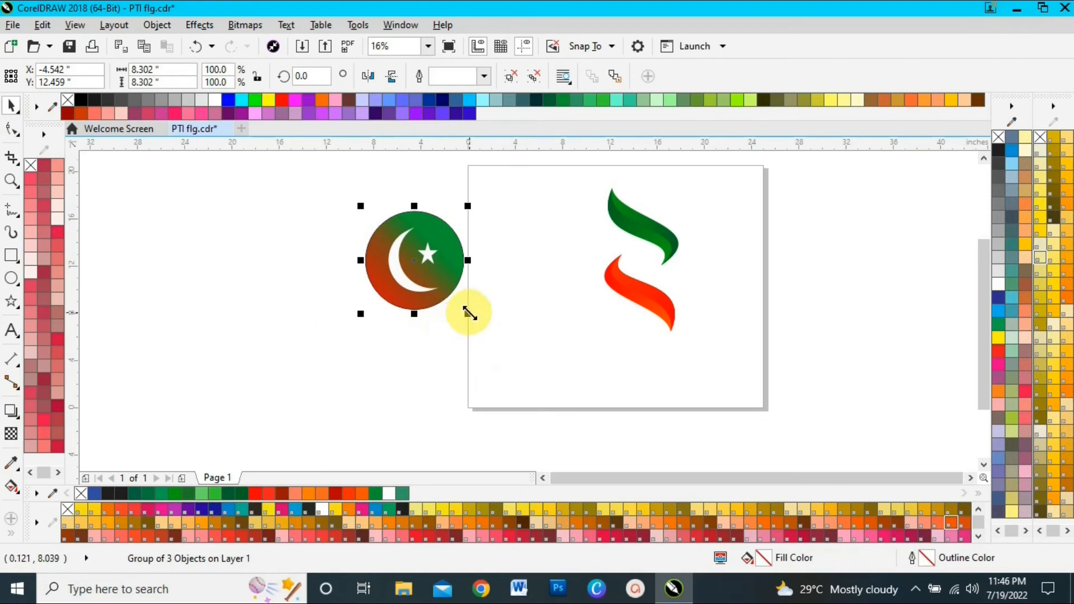
Scale the circle emblem down to about 6.8 inches wide and remove the circle's outline
left_click_drag(469, 313, 462, 297)
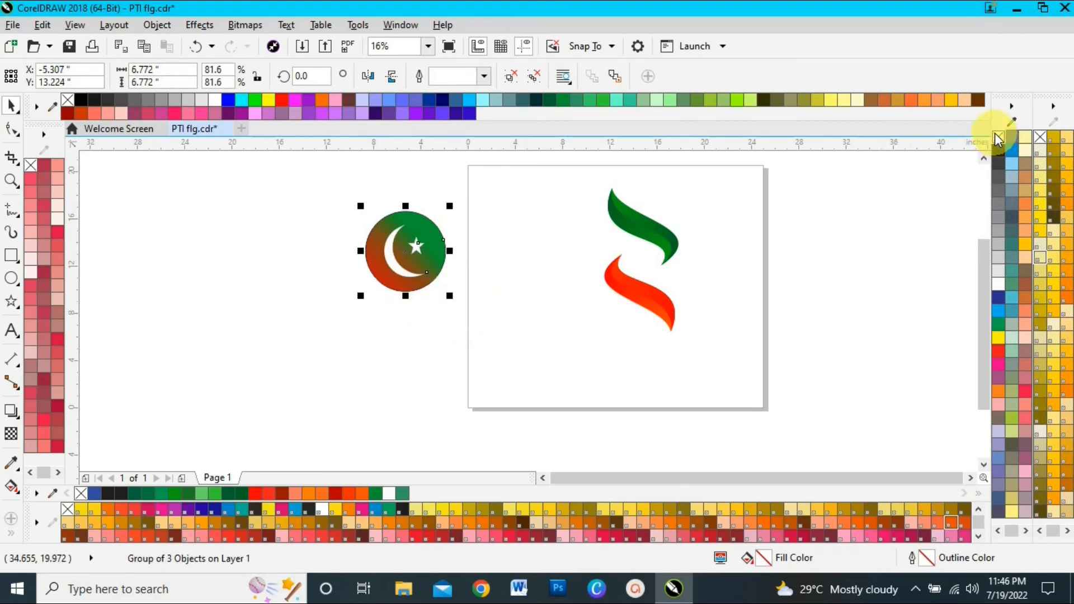
left_click(899, 276)
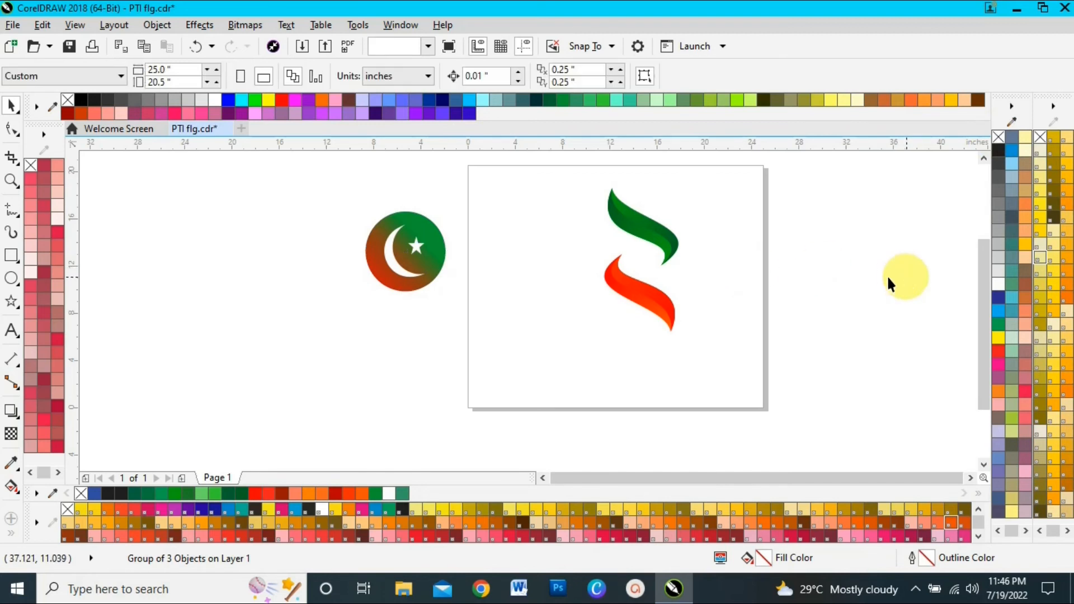
Move the circle emblem between the green and red-orange leaves and shrink it further to fit the gap
left_click(434, 260)
left_click_drag(414, 243, 635, 253)
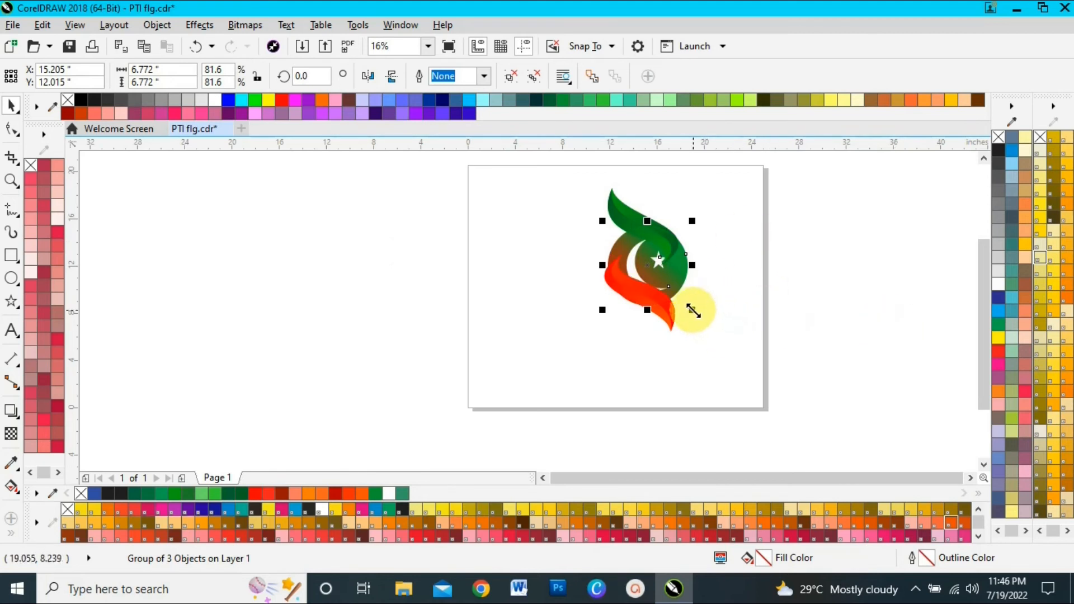
left_click_drag(691, 308, 682, 301)
left_click(749, 296)
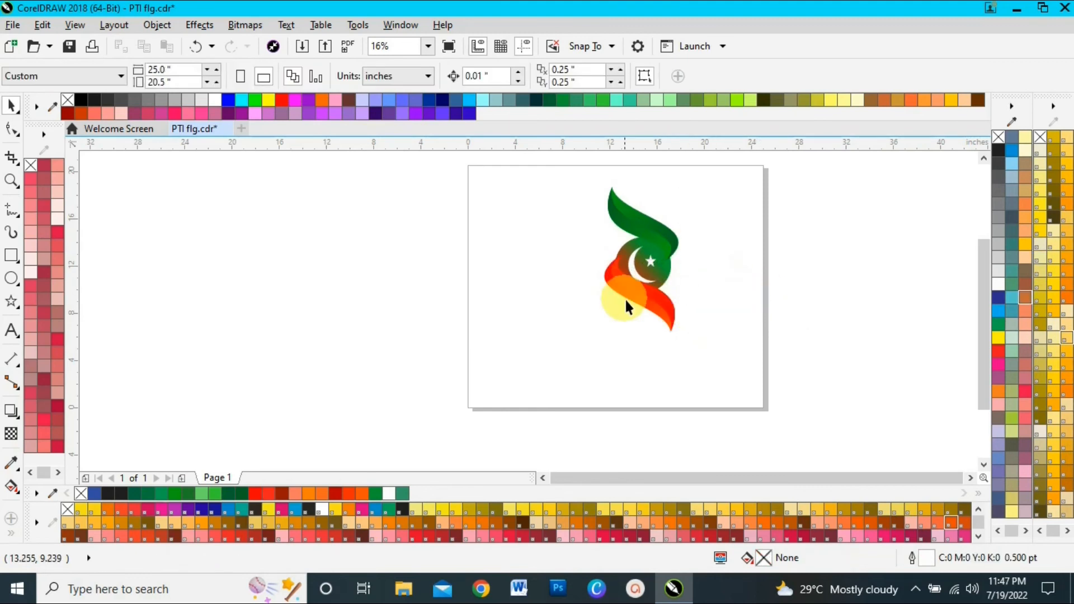
Reposition the green and red-orange leaves so they overlap the circle's upper and lower edges
left_click(627, 289)
left_click_drag(636, 293, 650, 229)
left_click(931, 270)
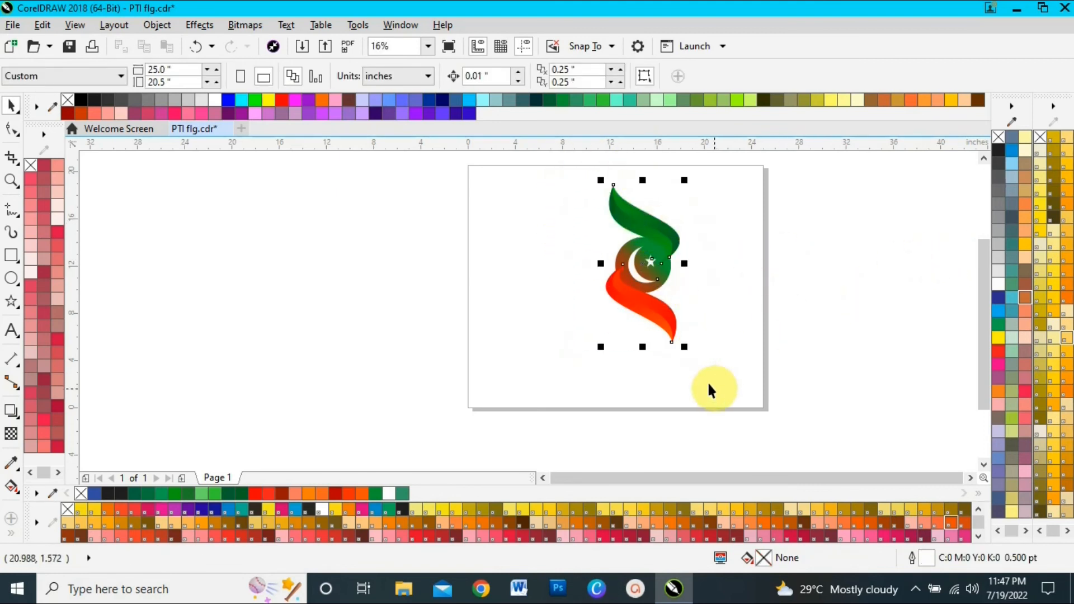
key("F2")
left_click_drag(550, 164, 725, 412)
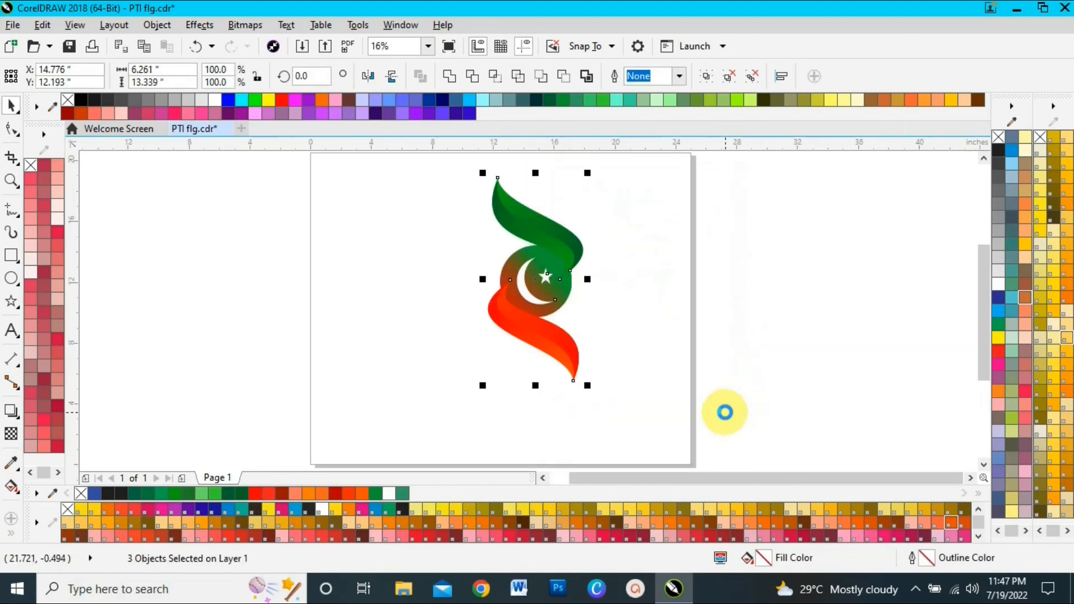
left_click(648, 314)
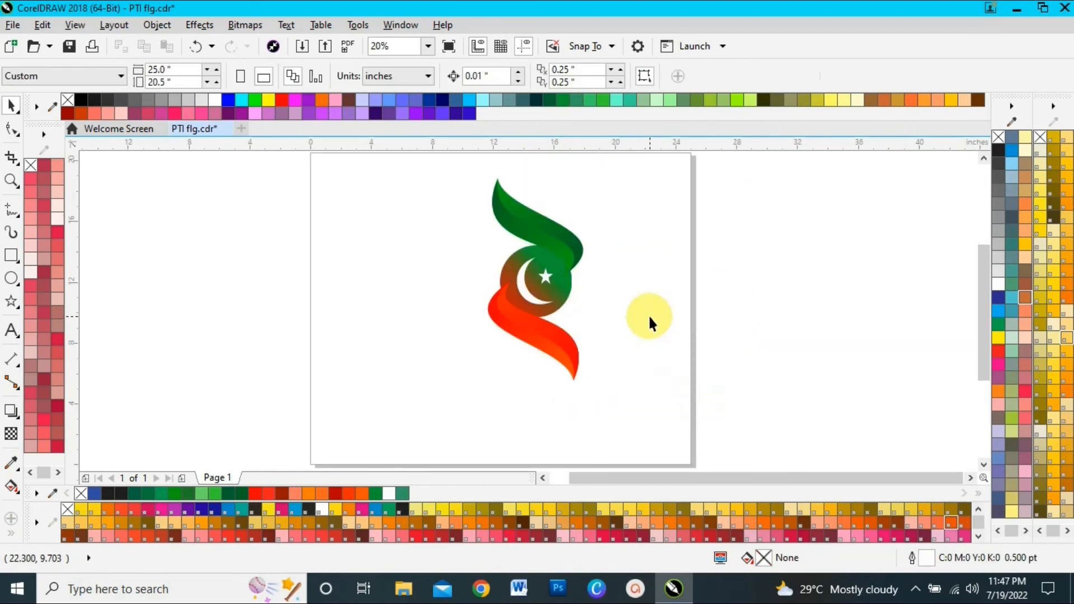
Nudge the green leaf slightly right and down over the circle's upper edge
left_click(552, 232)
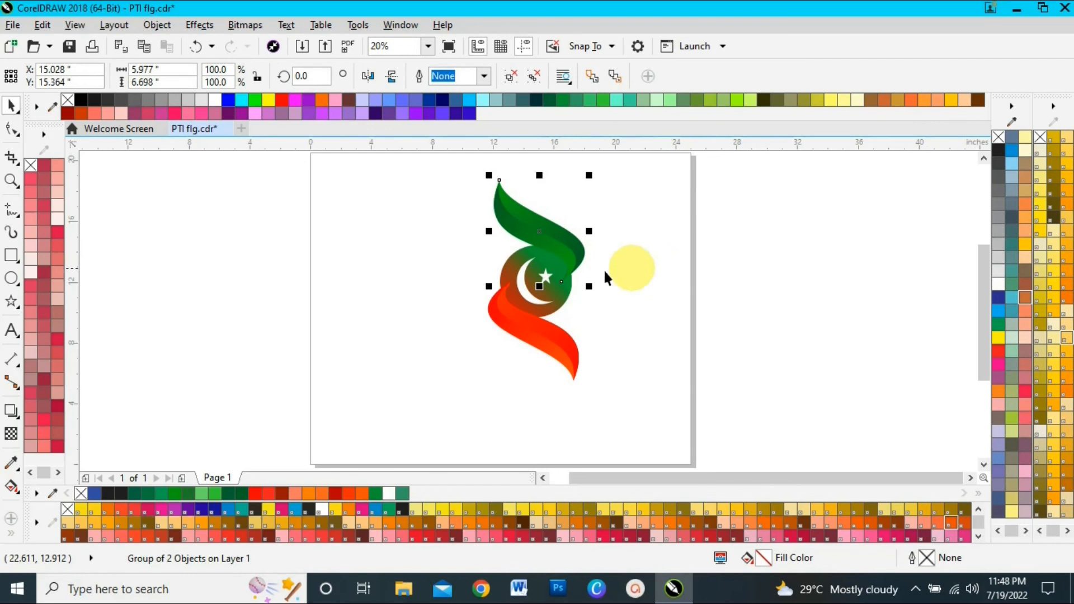
left_click(658, 338)
left_click(521, 323)
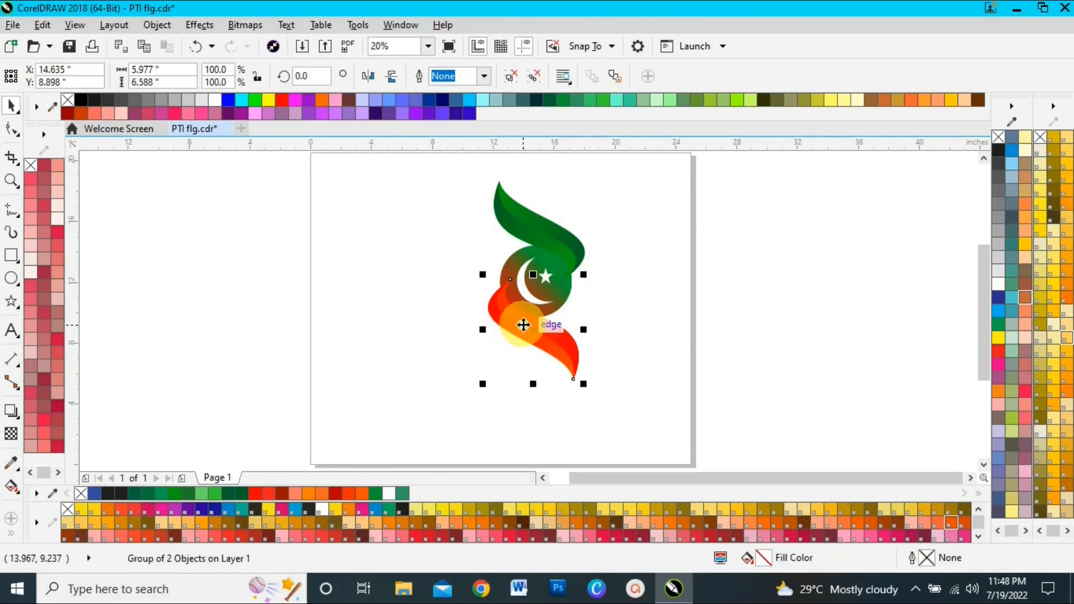
left_click(733, 294)
scroll(715, 294, "down", 1)
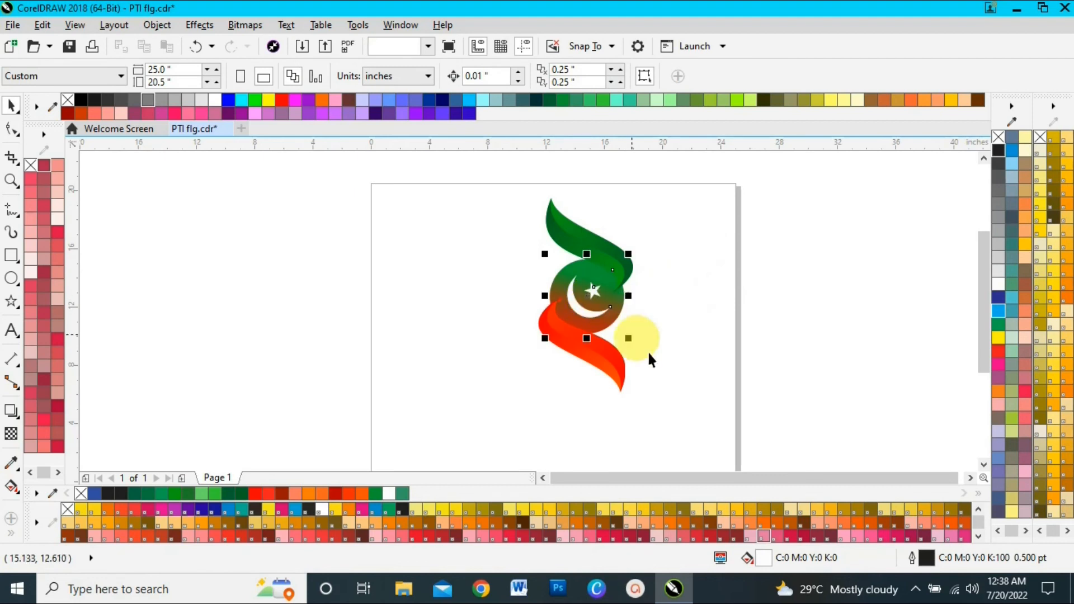
Rotate the circle emblem to about 16.6° and adjust its size to fit between the two leaves
left_click(627, 355)
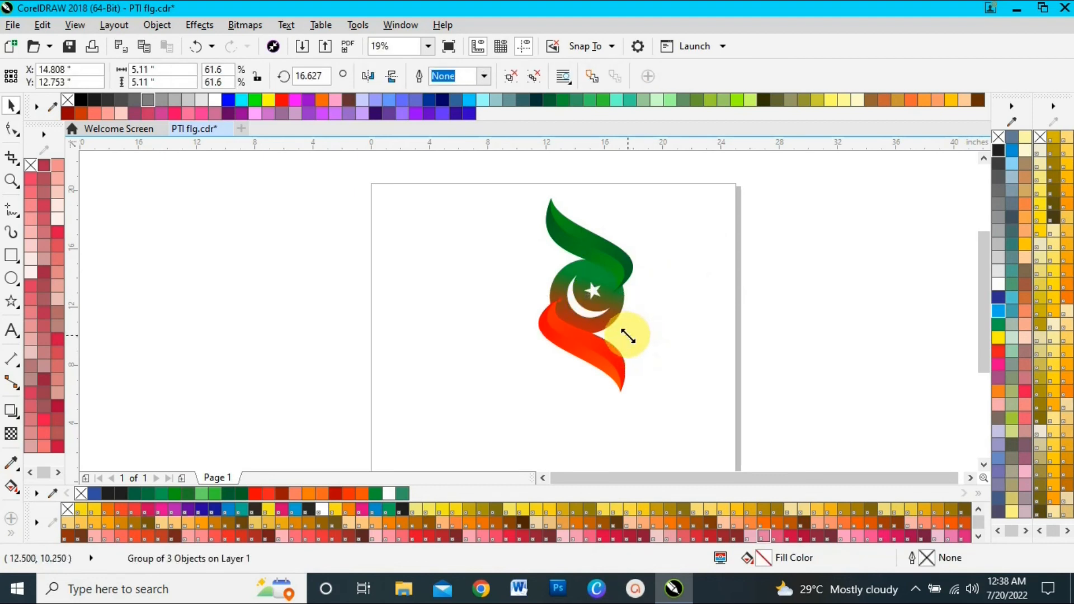
left_click_drag(627, 338, 624, 333)
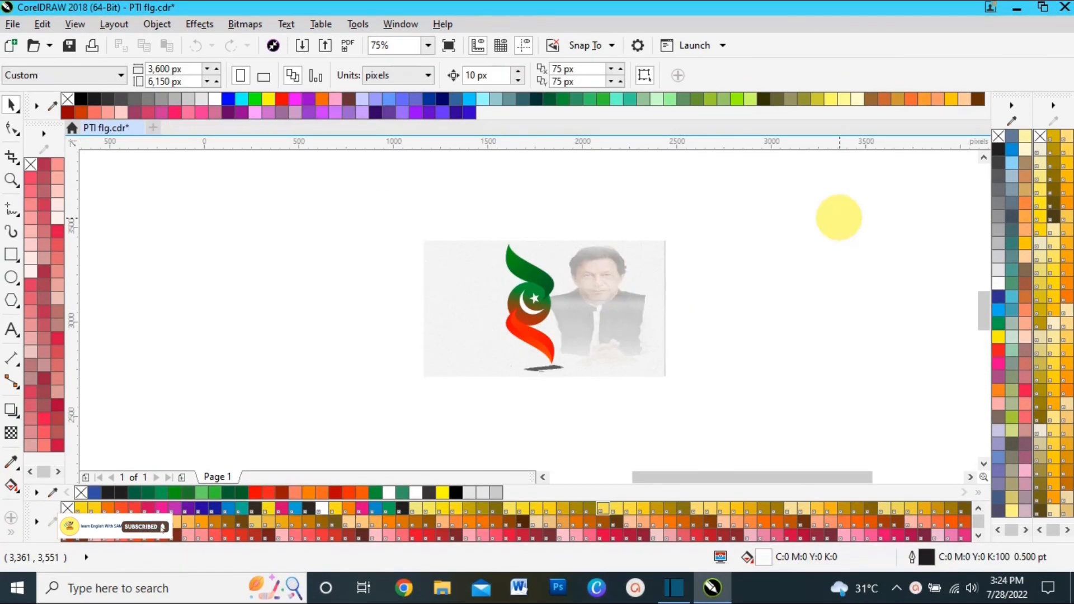
key("F4")
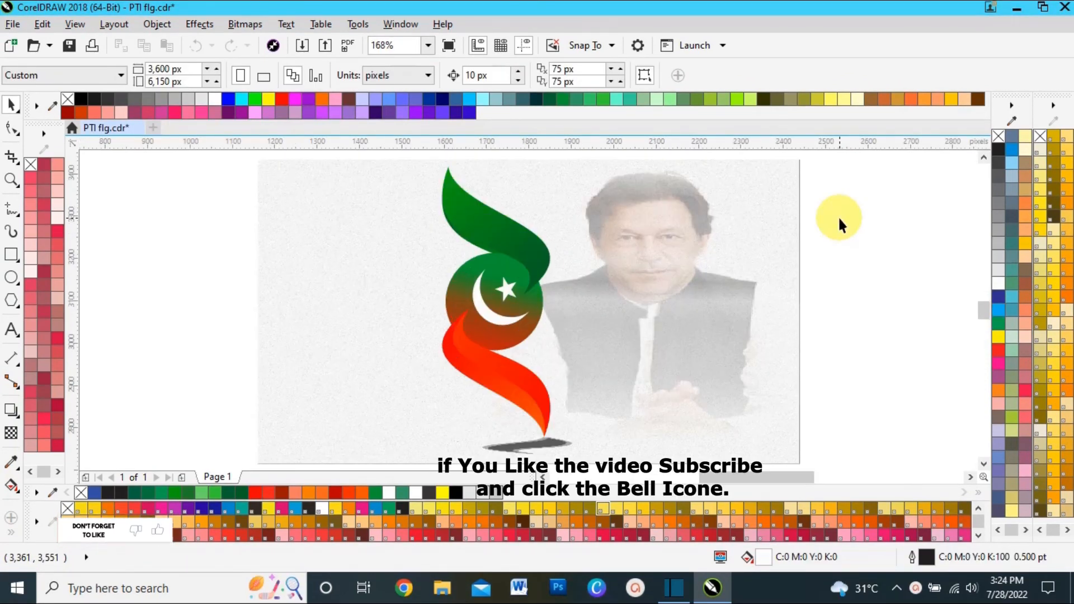